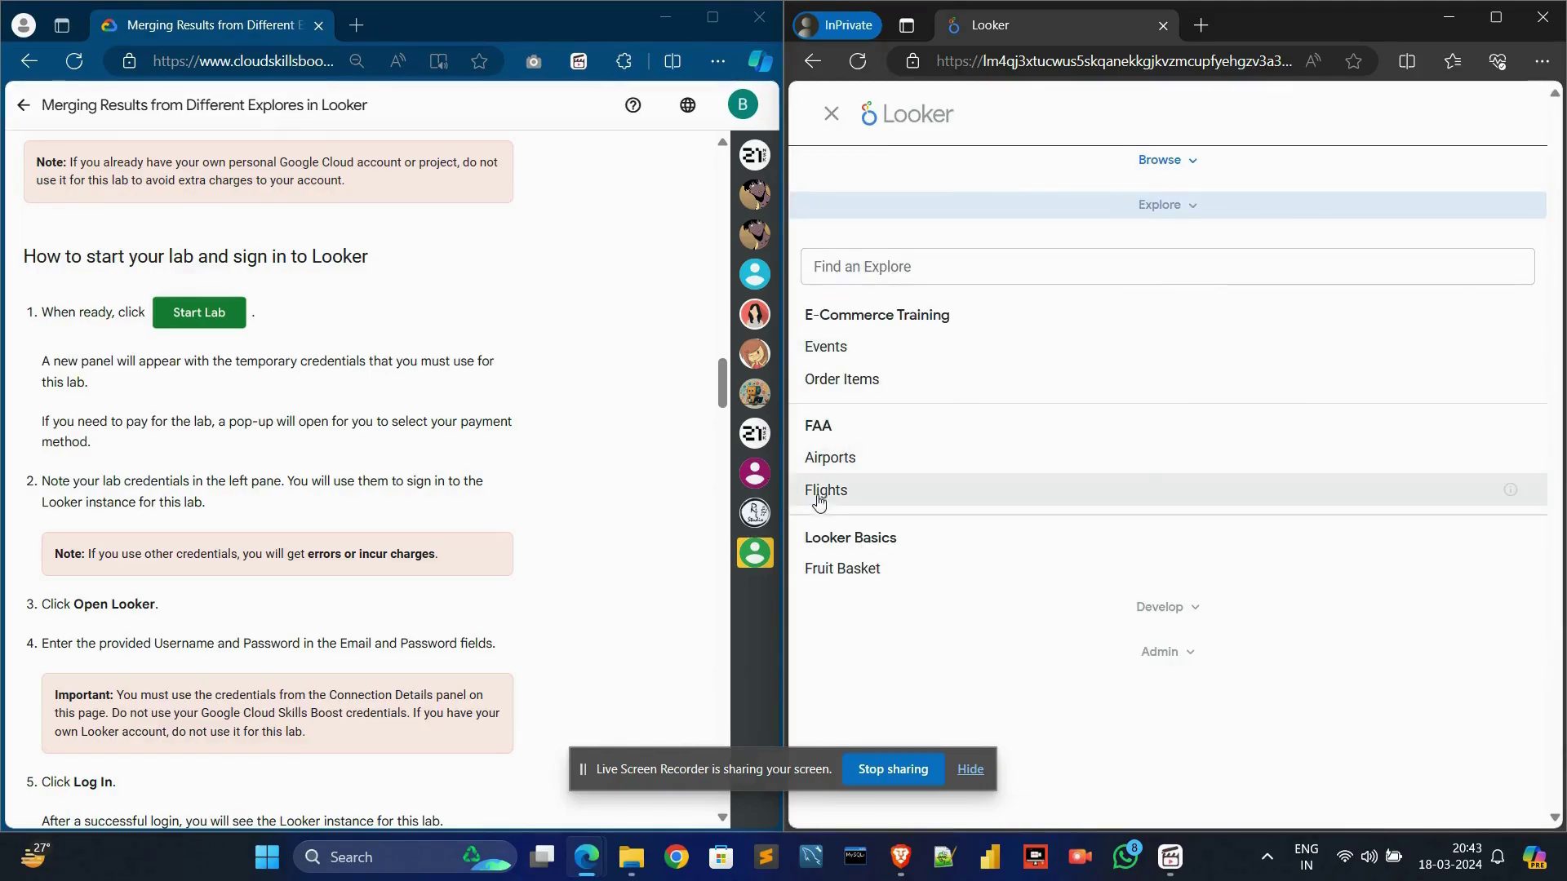
# Consult the Task 1 lab instructions, open the FAA Flights Explore, and close the navigation menu
pyautogui.scroll(-10, 510, 510)
pyautogui.scroll(3, 515, 497)
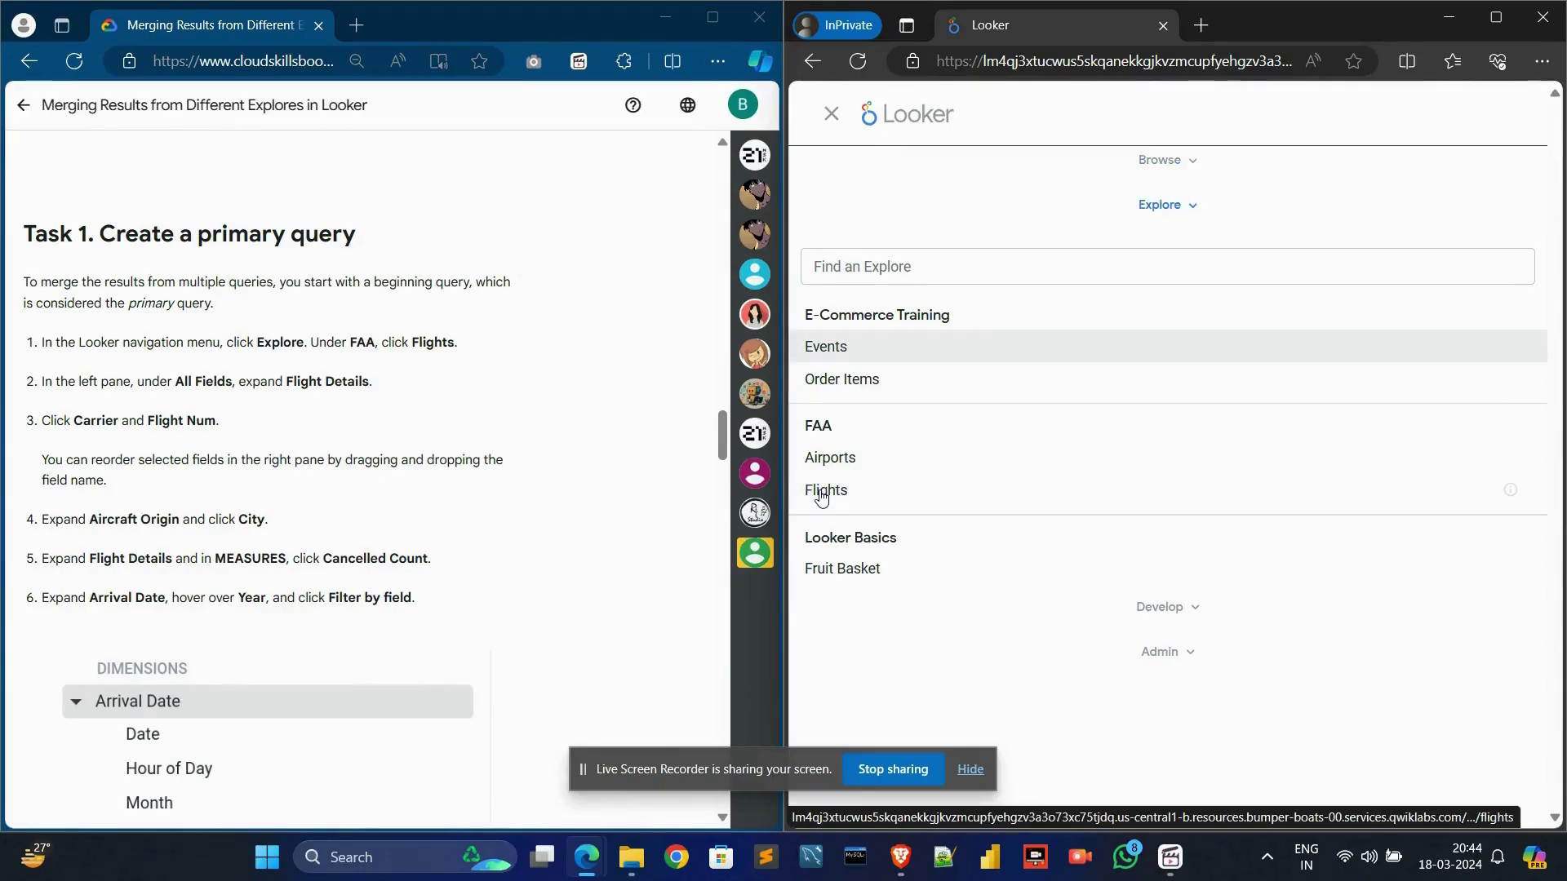
pyautogui.click(1496, 17)
pyautogui.click(1020, 480)
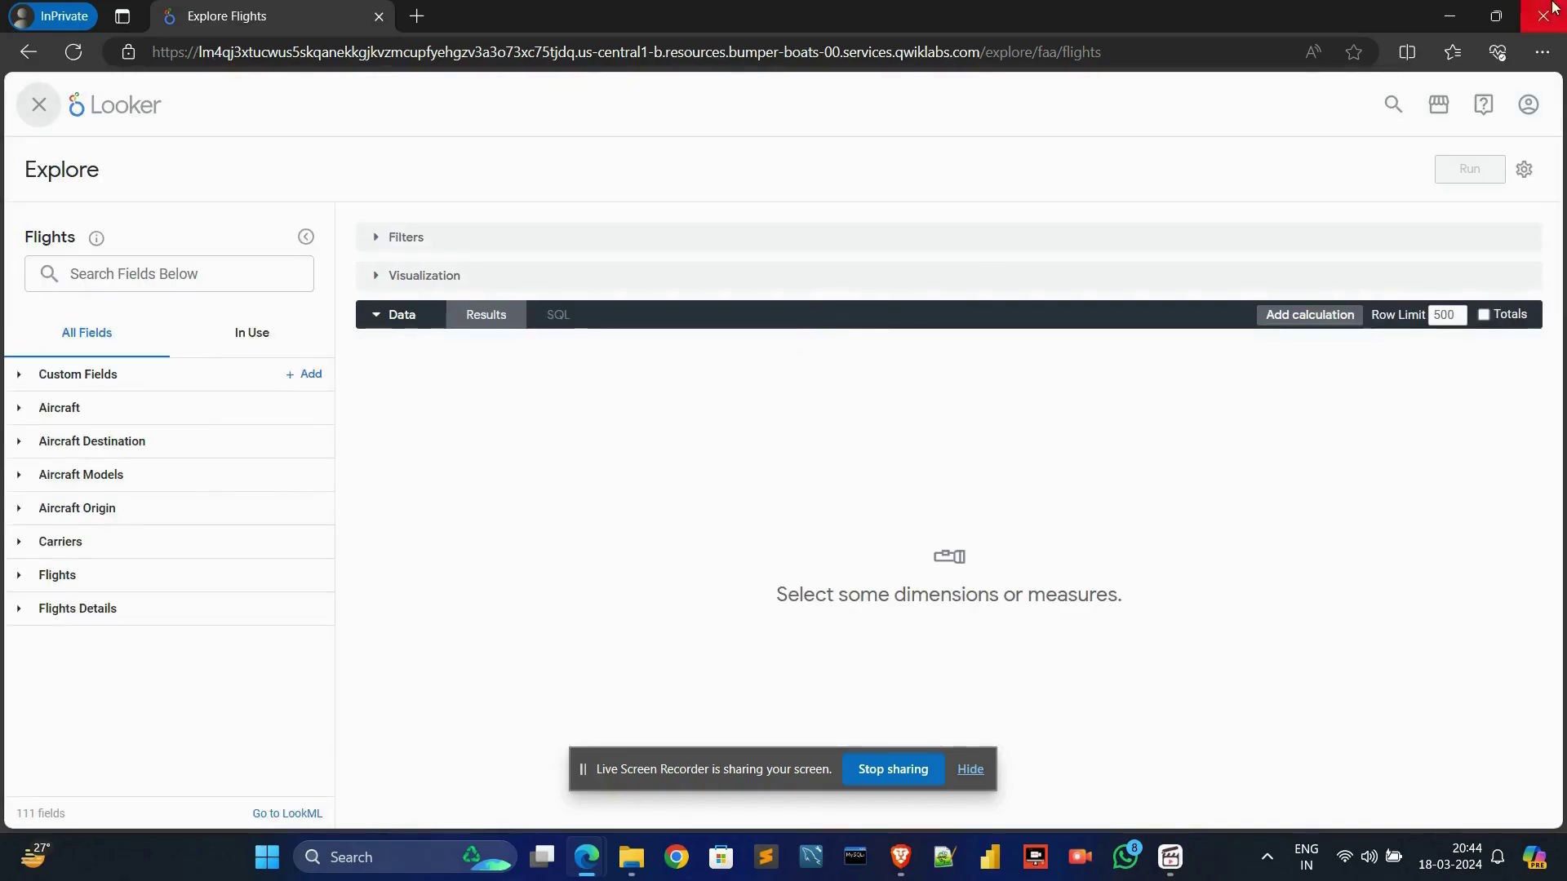
pyautogui.click(1423, 69)
pyautogui.click(828, 116)
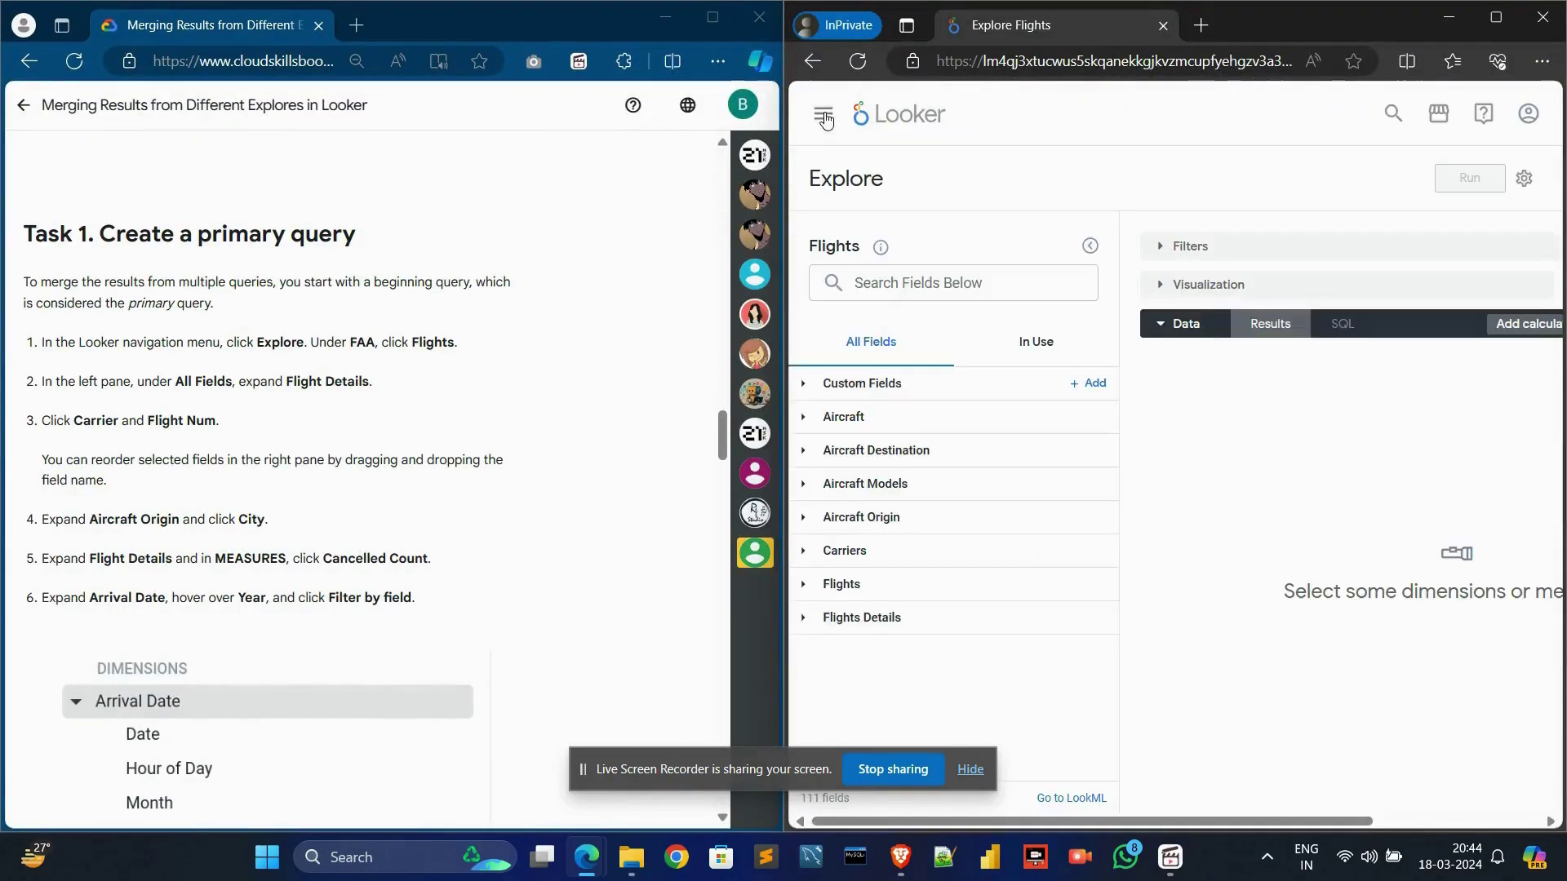
pyautogui.click(172, 378)
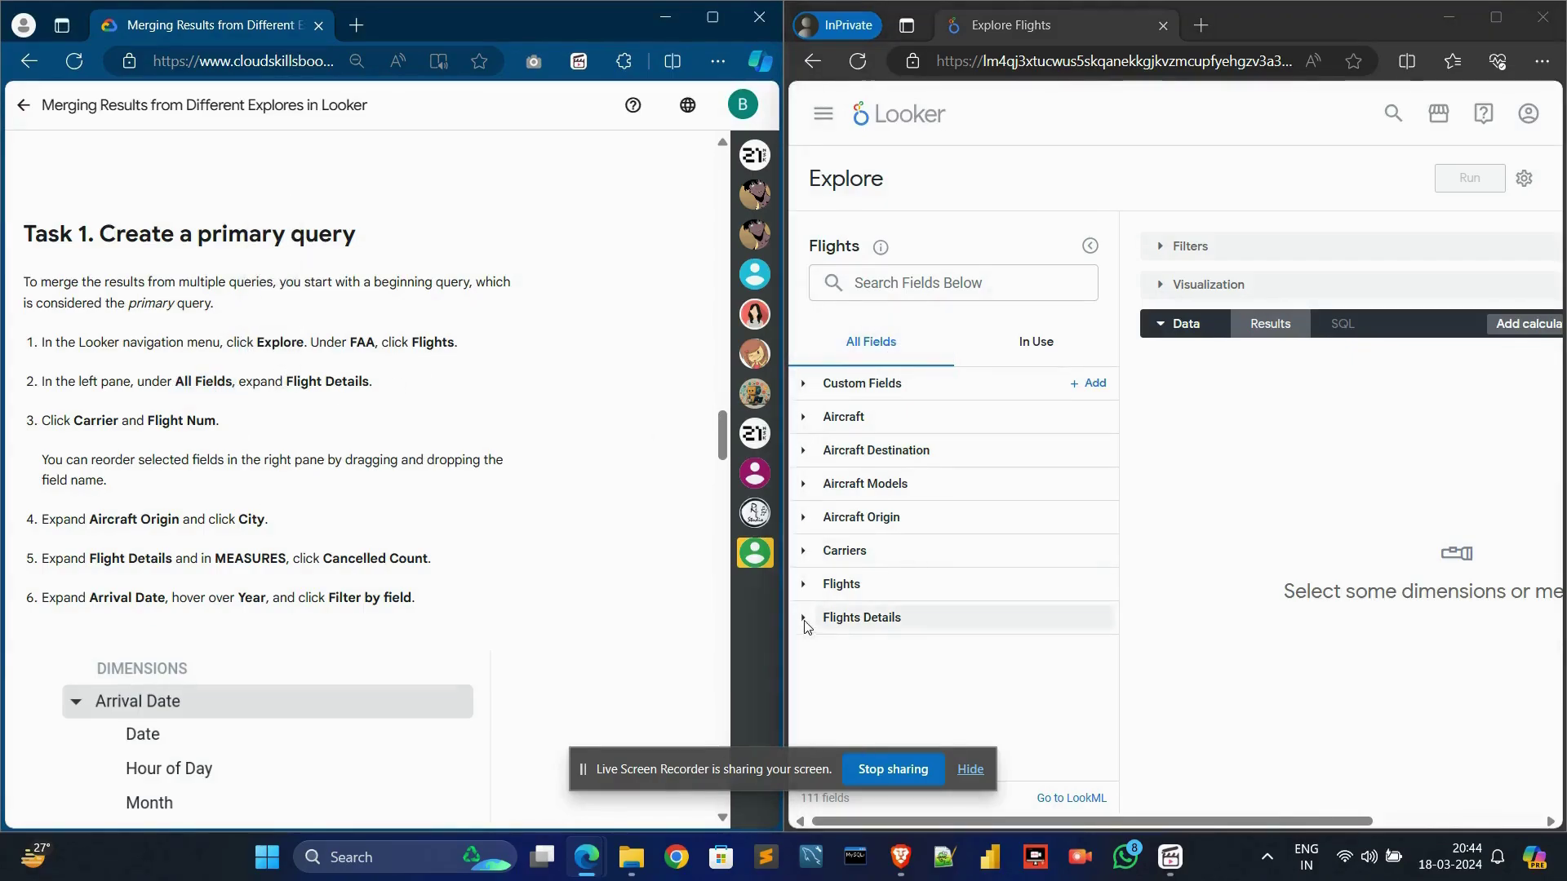
# Add the Carrier and Flight Num dimensions from Flights Details to the Flights query
pyautogui.click(806, 625)
pyautogui.scroll(-3, 979, 563)
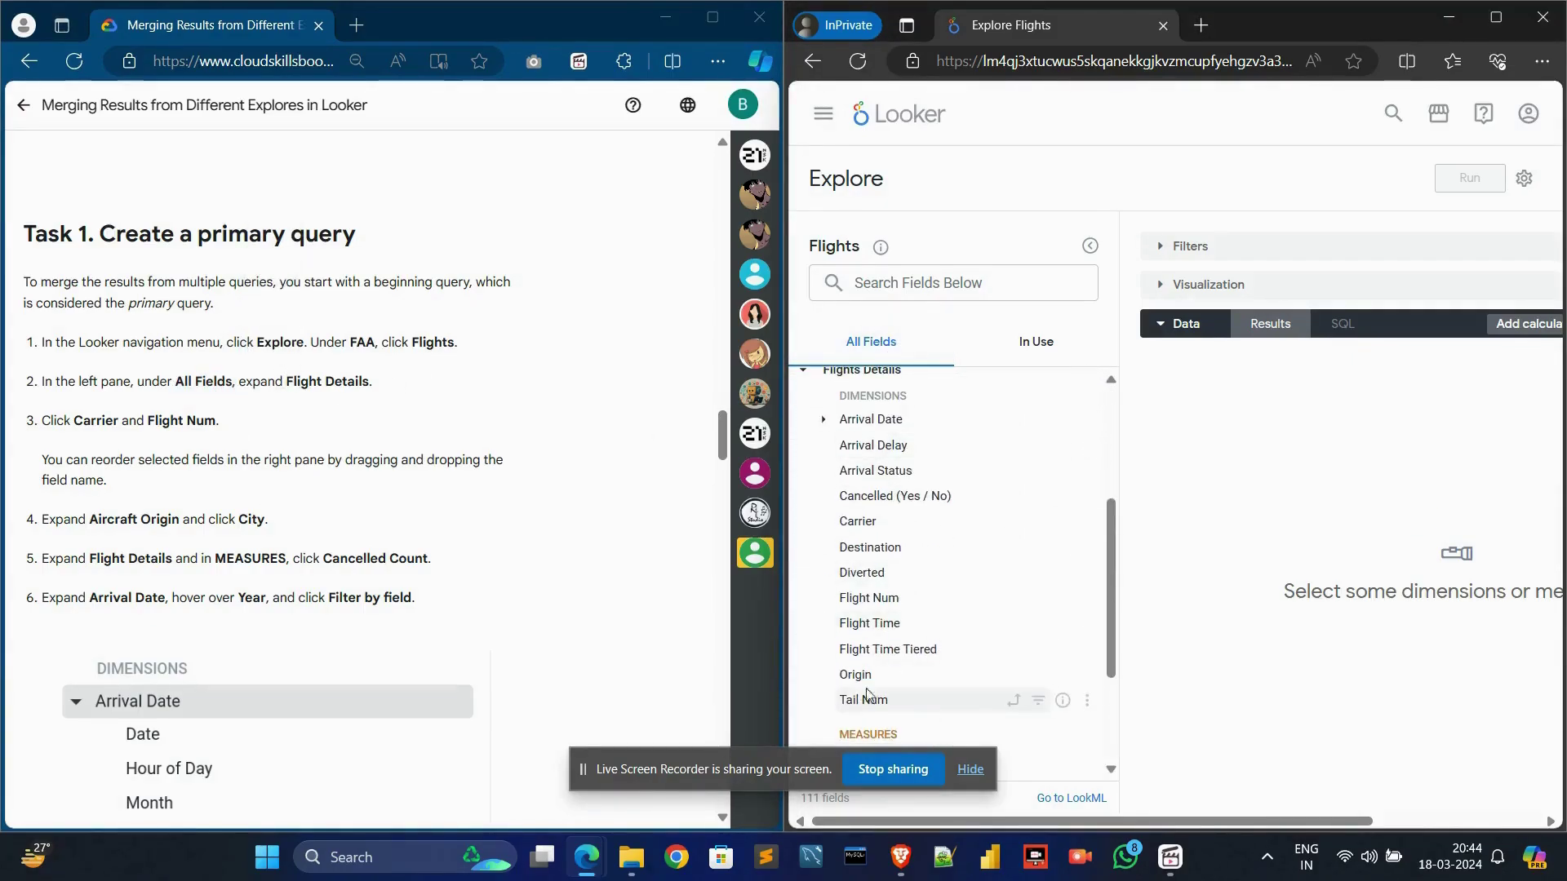
pyautogui.click(860, 521)
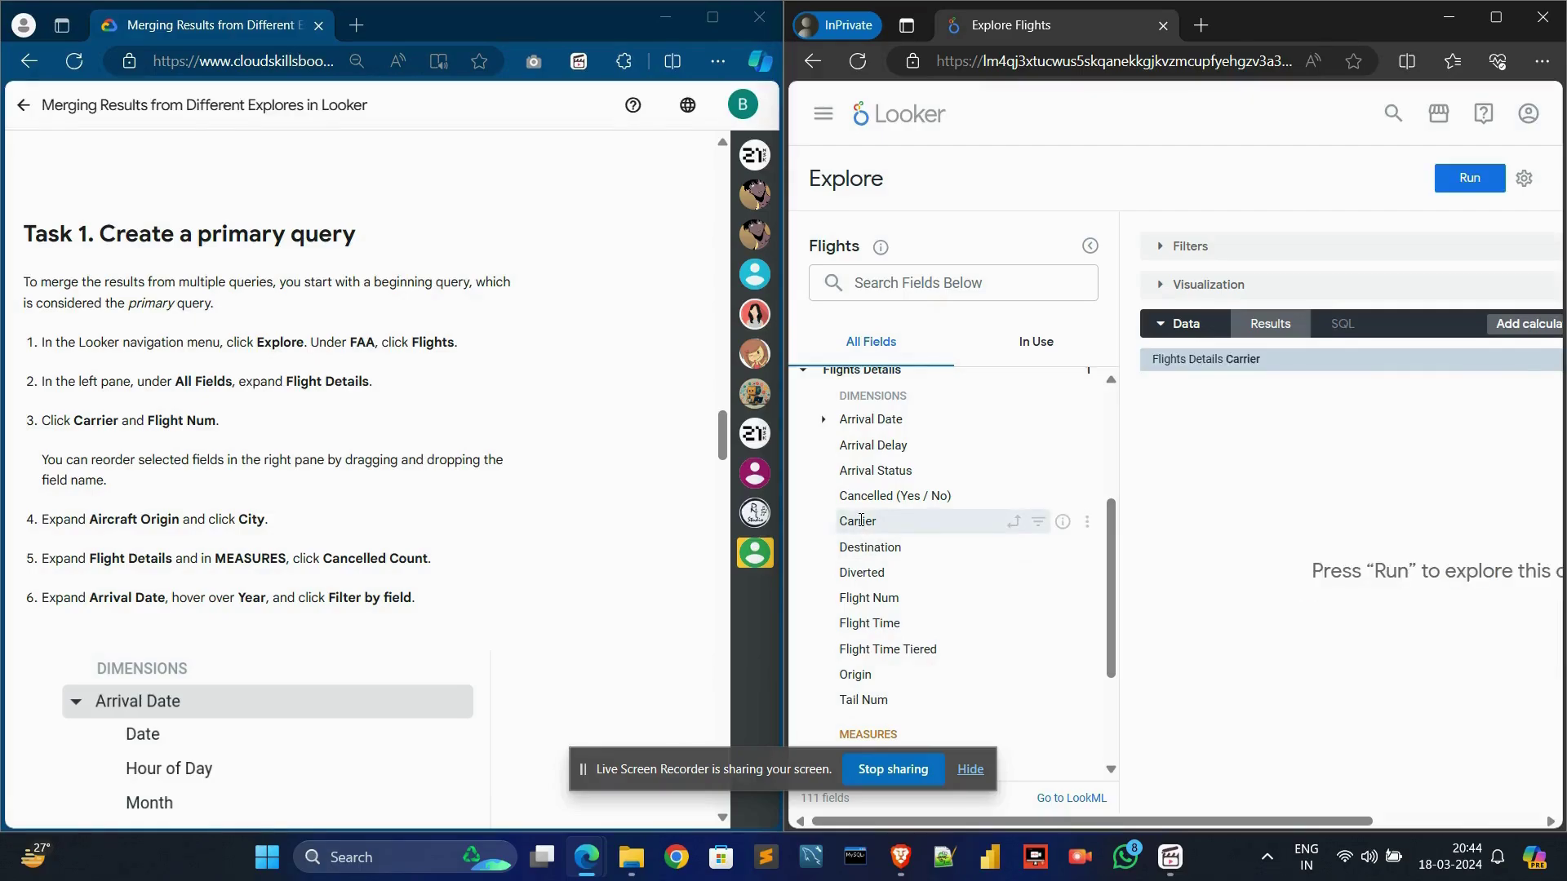
pyautogui.click(877, 598)
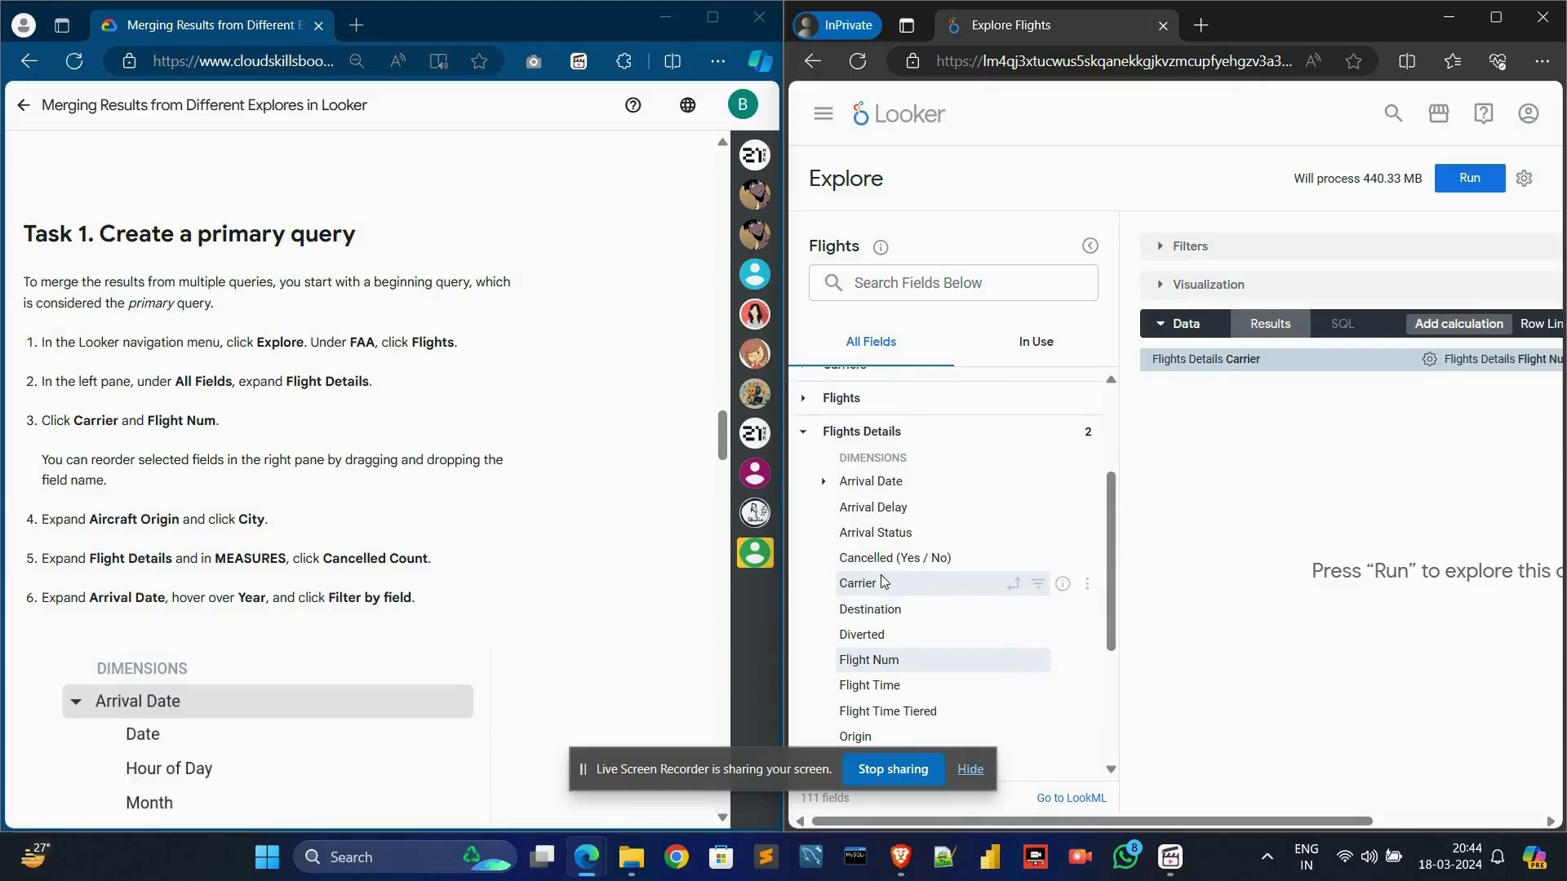
# Add the City dimension from Aircraft Origin to the query, then collapse that group and expand Flights Details
pyautogui.scroll(3, 886, 603)
pyautogui.click(898, 614)
pyautogui.click(897, 517)
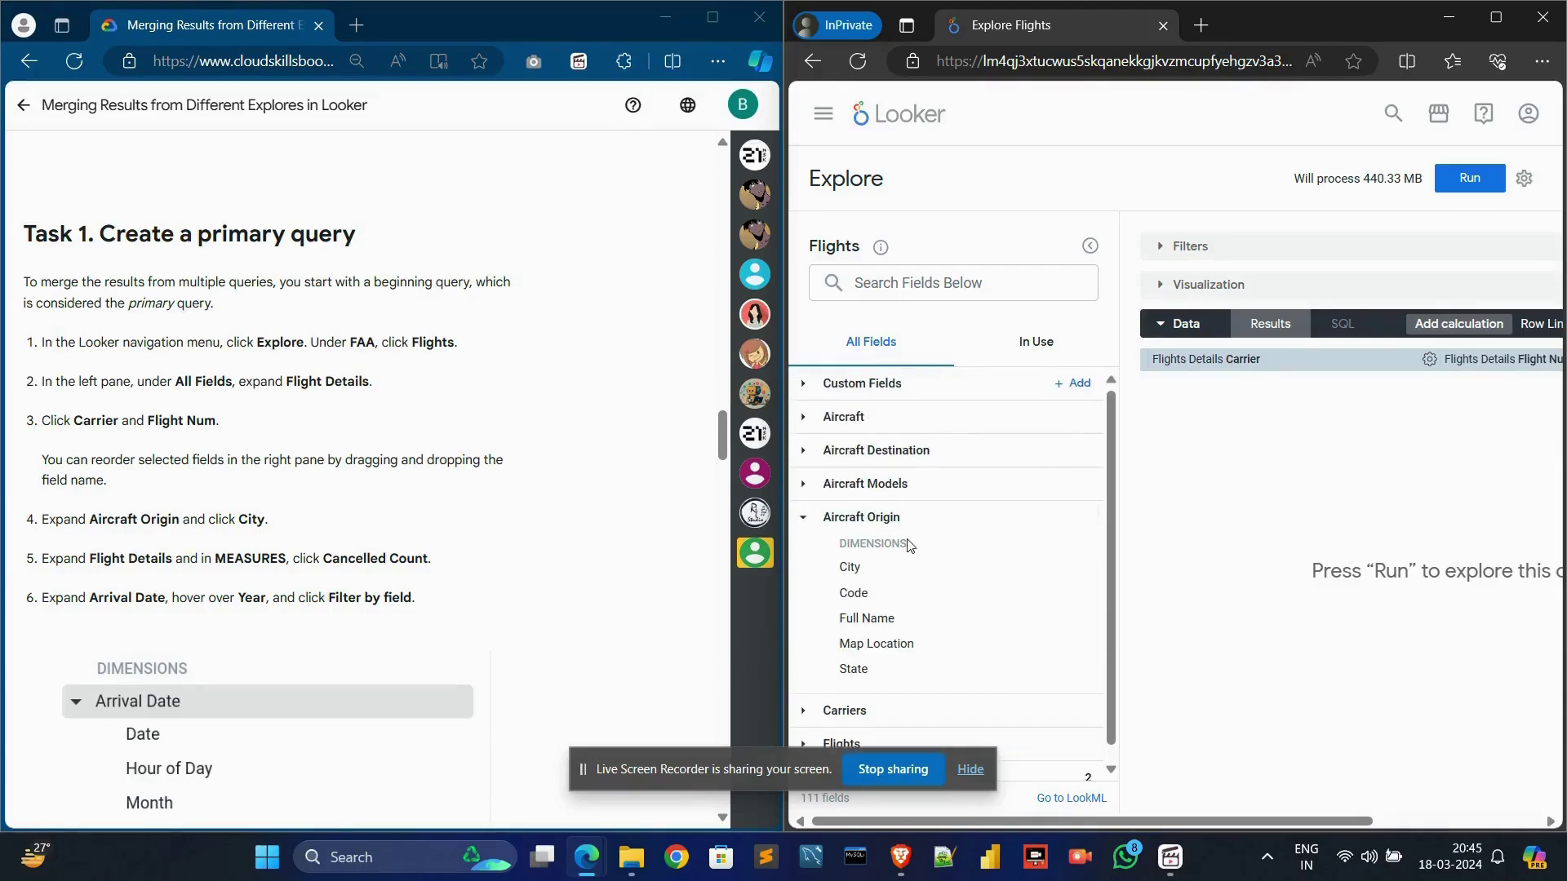
pyautogui.click(866, 571)
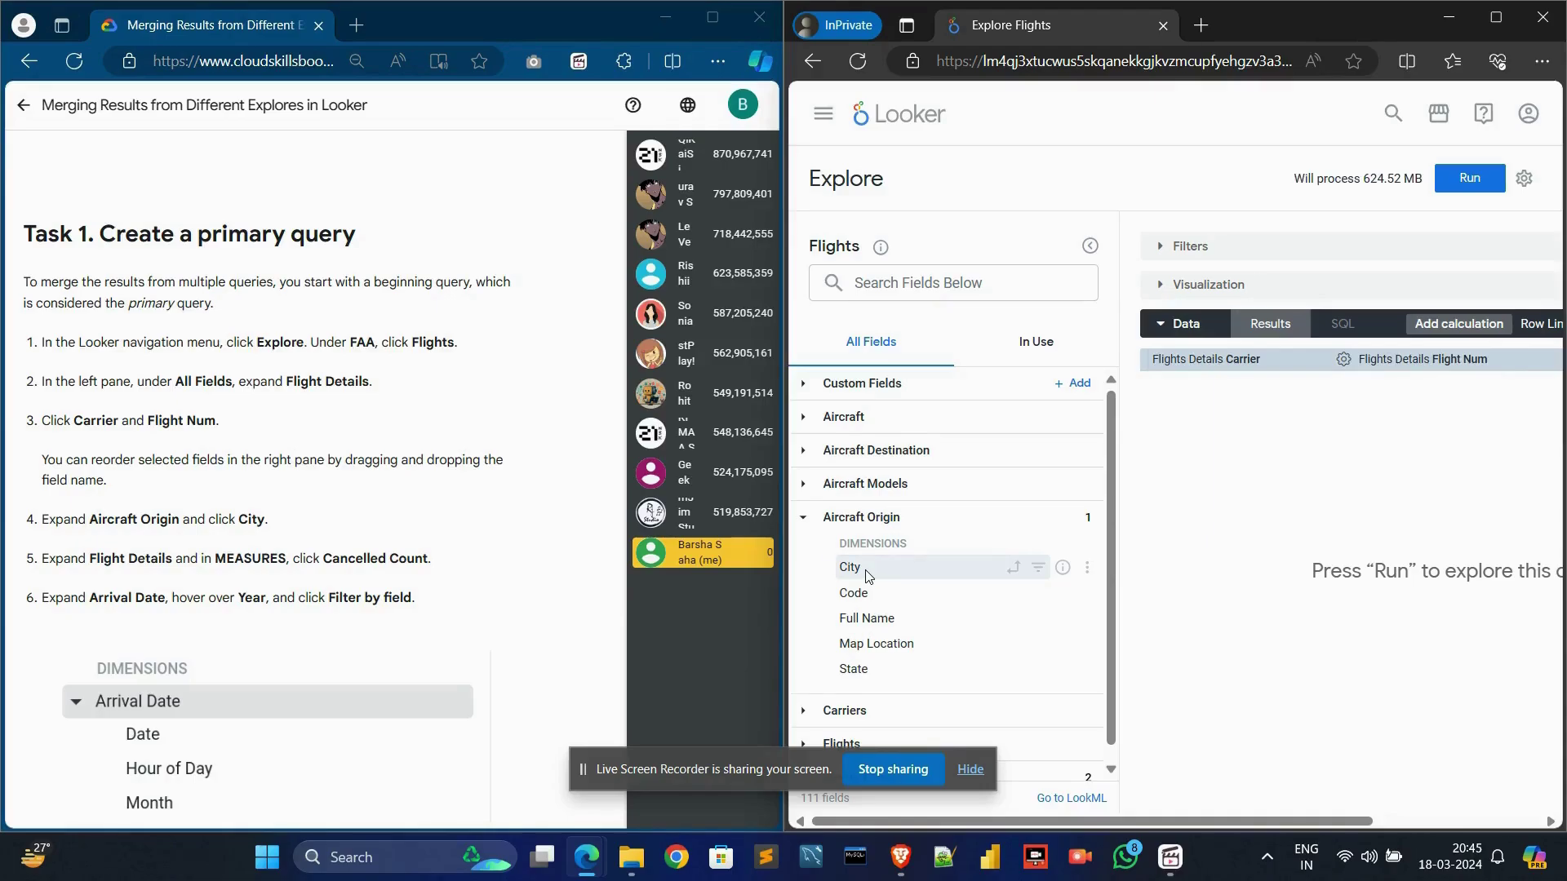
pyautogui.click(803, 517)
pyautogui.click(804, 618)
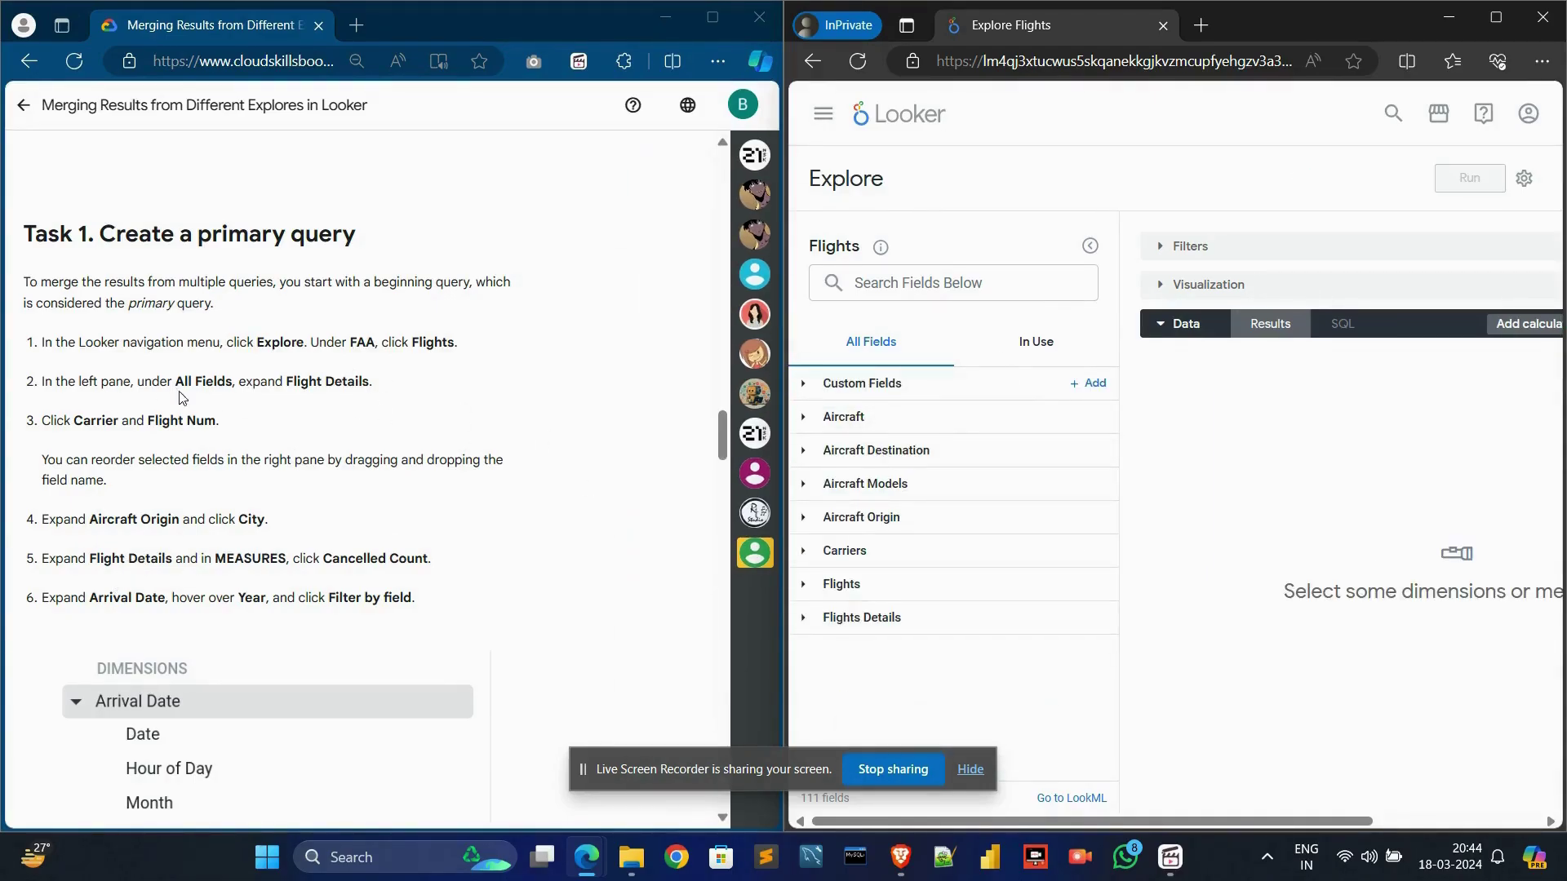
# Expand Flights Details under All Fields and select Carrier and Flight Num for the primary query
pyautogui.moveTo(232, 388); pyautogui.dragTo(174, 383)
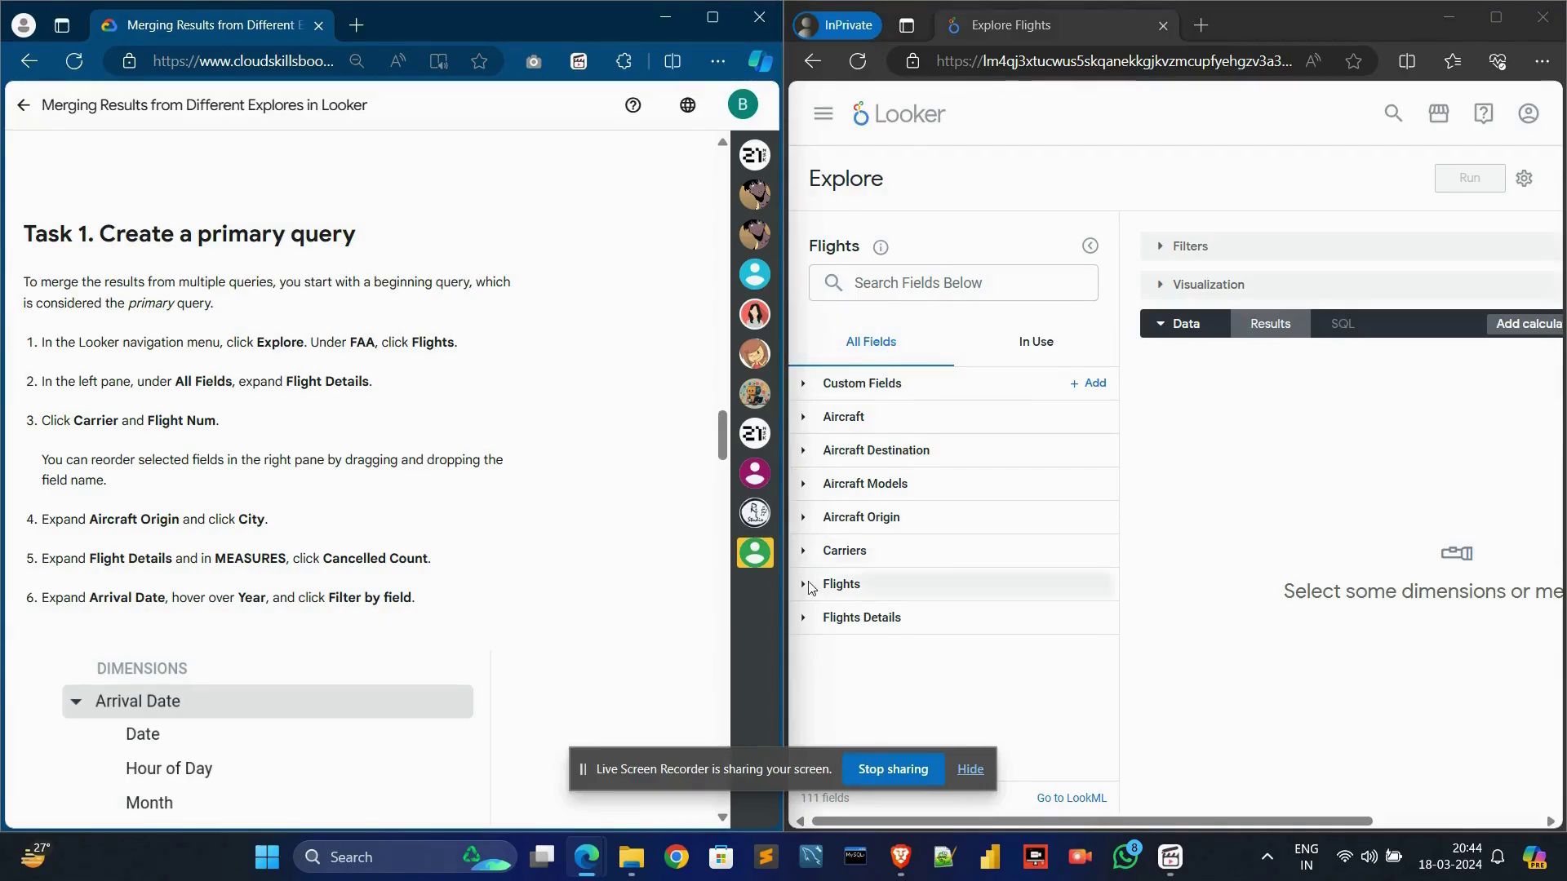
pyautogui.click(898, 618)
pyautogui.scroll(-3, 962, 571)
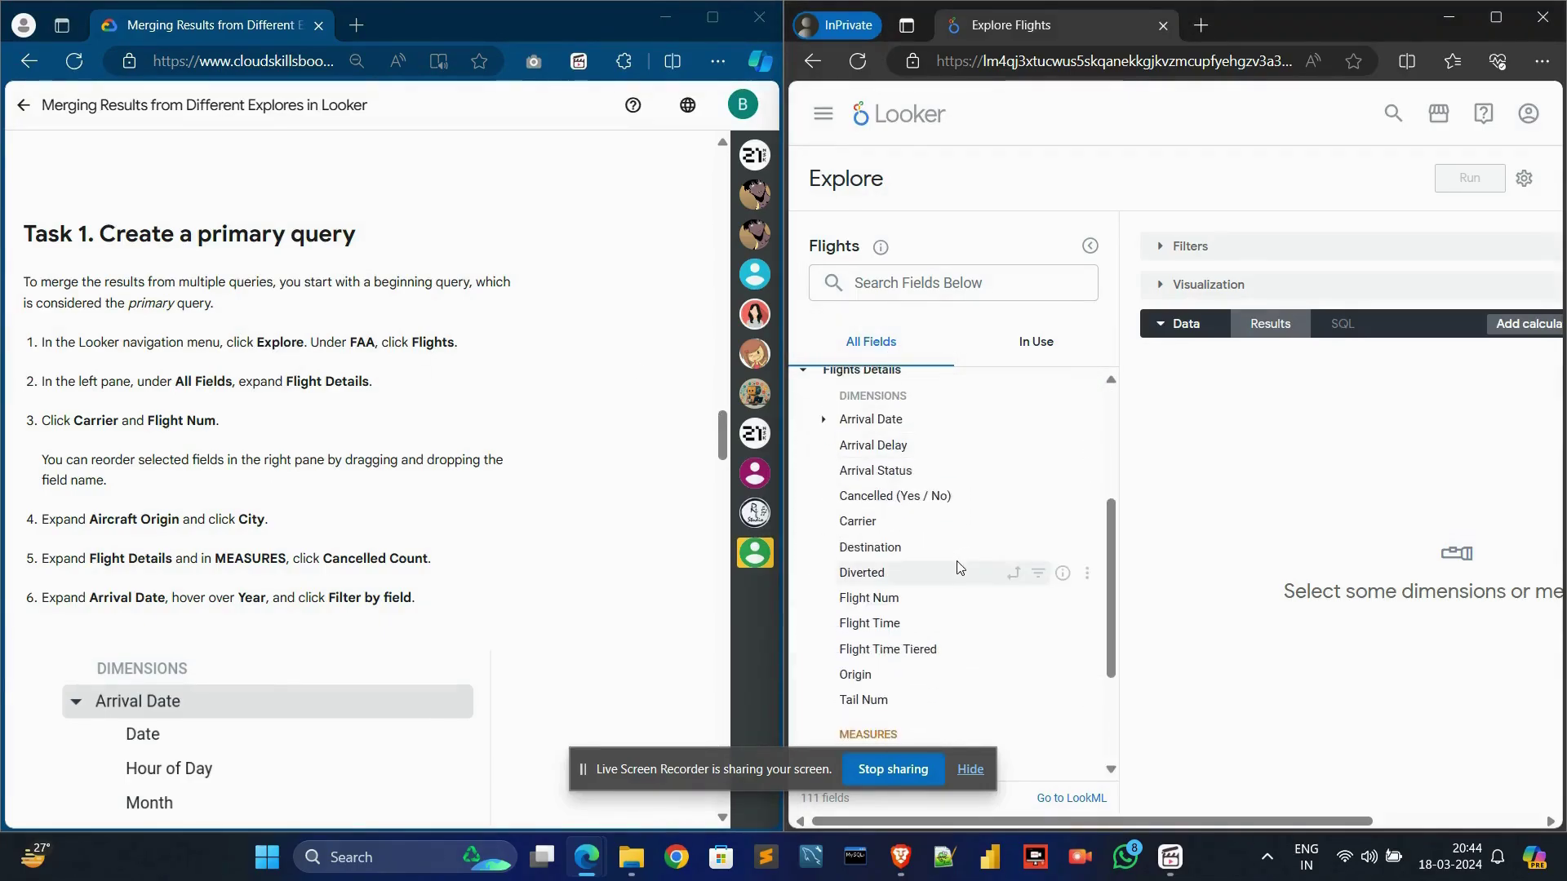
pyautogui.click(861, 520)
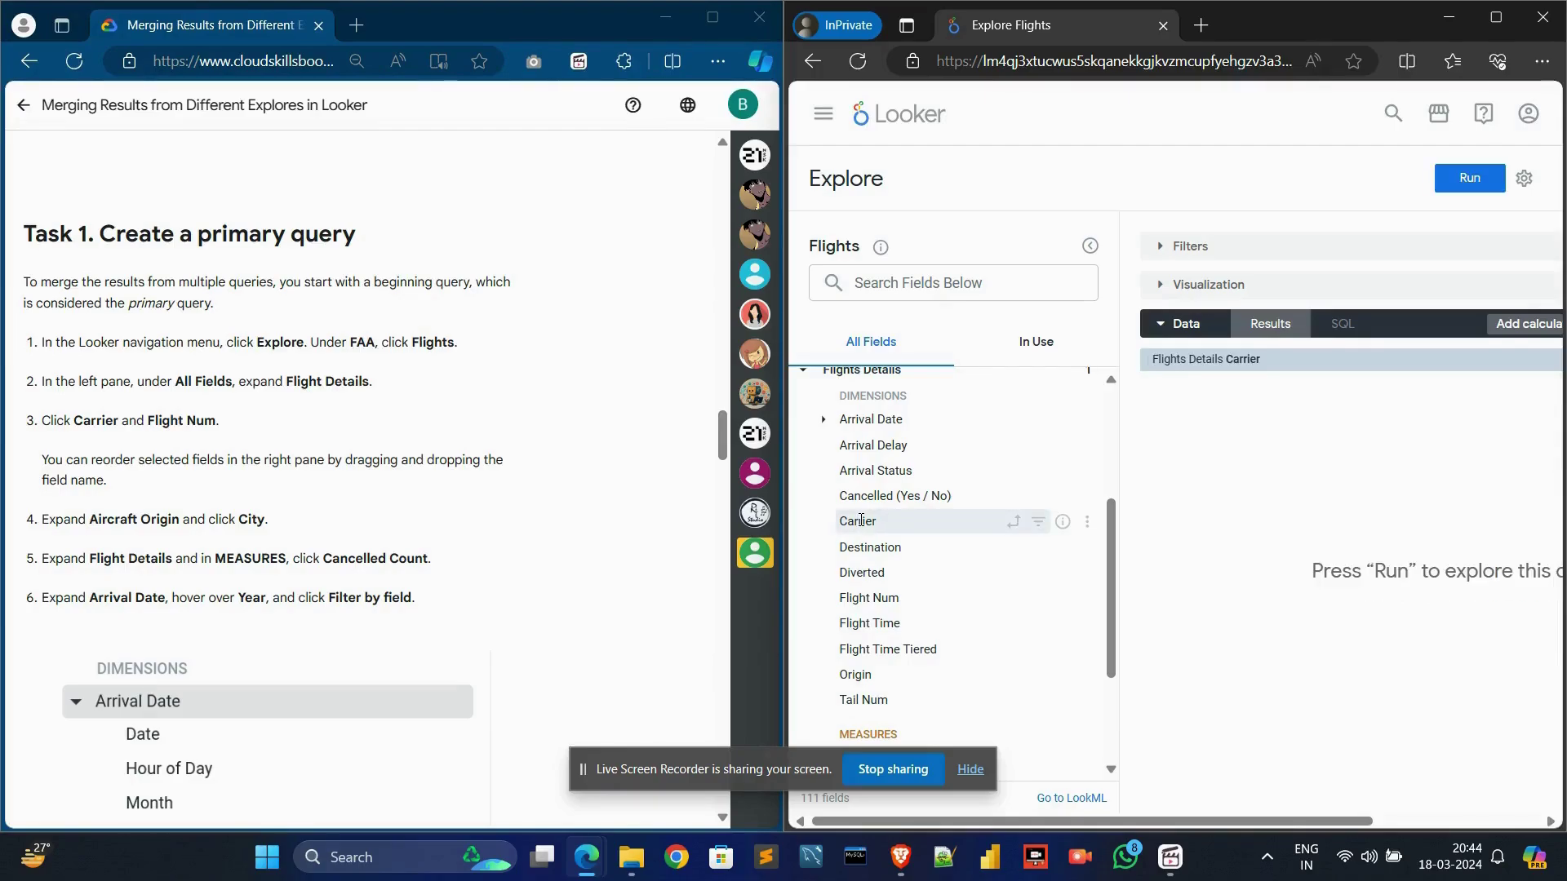
pyautogui.click(877, 598)
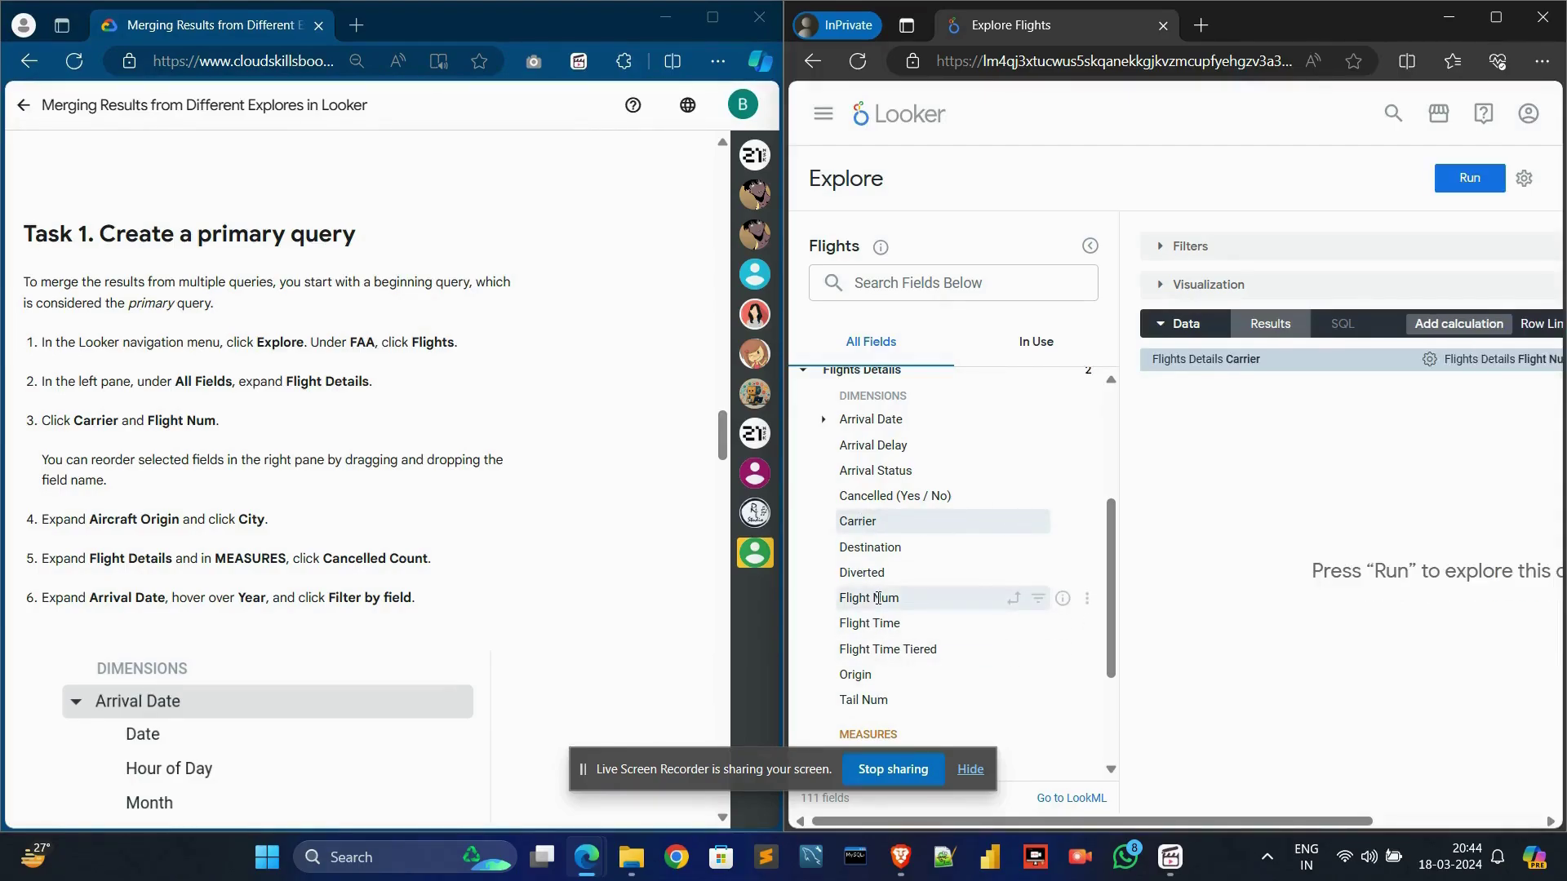
# Collapse Flights Details and add the City dimension from Aircraft Origin to the primary query
pyautogui.scroll(5, 877, 598)
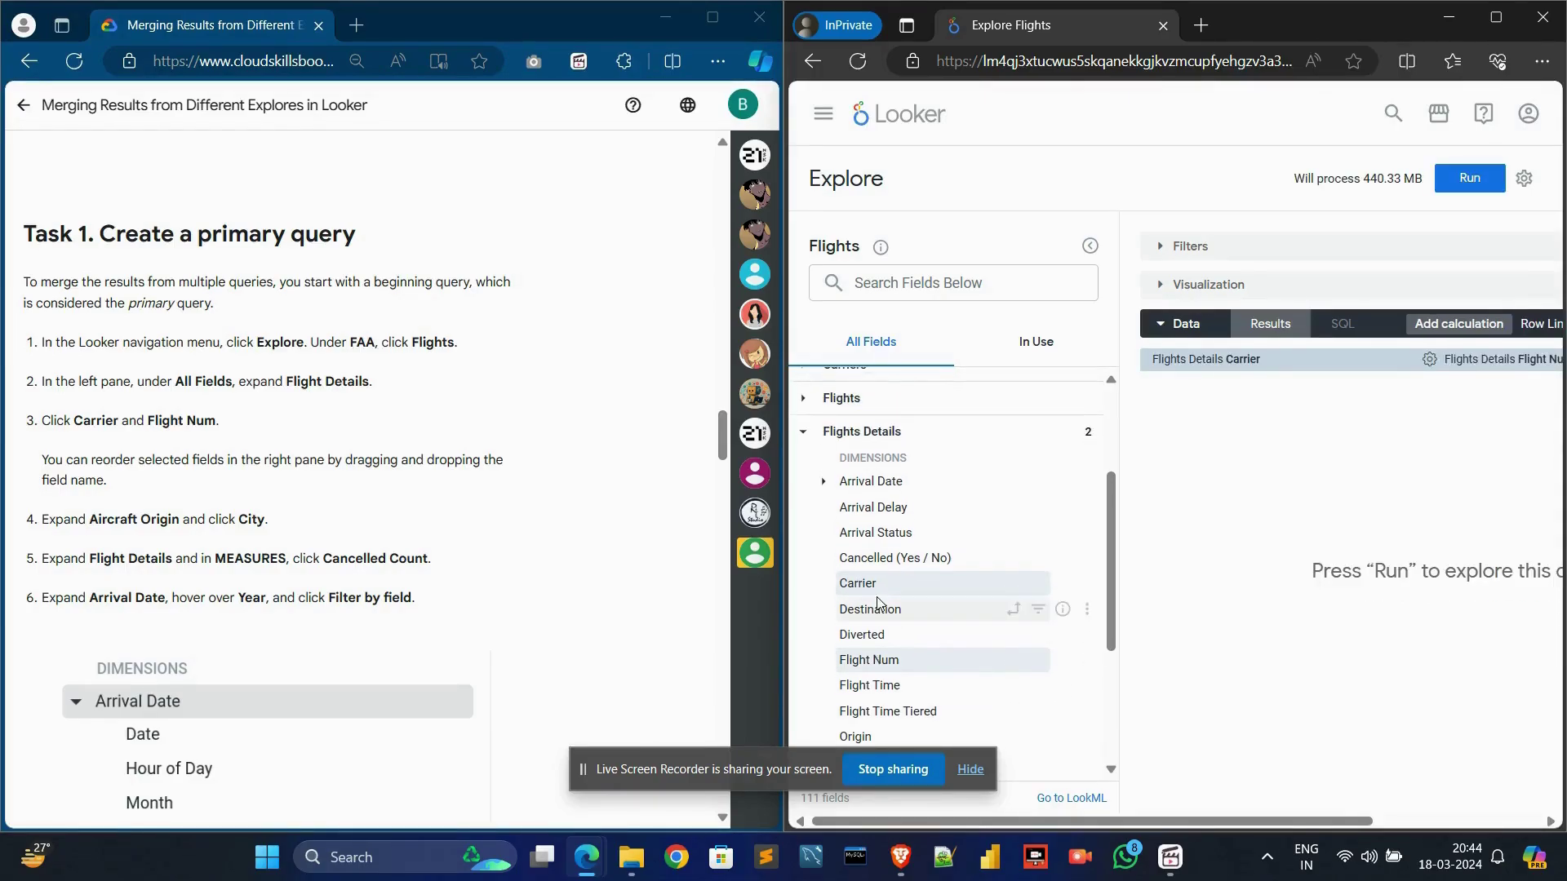
pyautogui.click(804, 617)
pyautogui.click(865, 518)
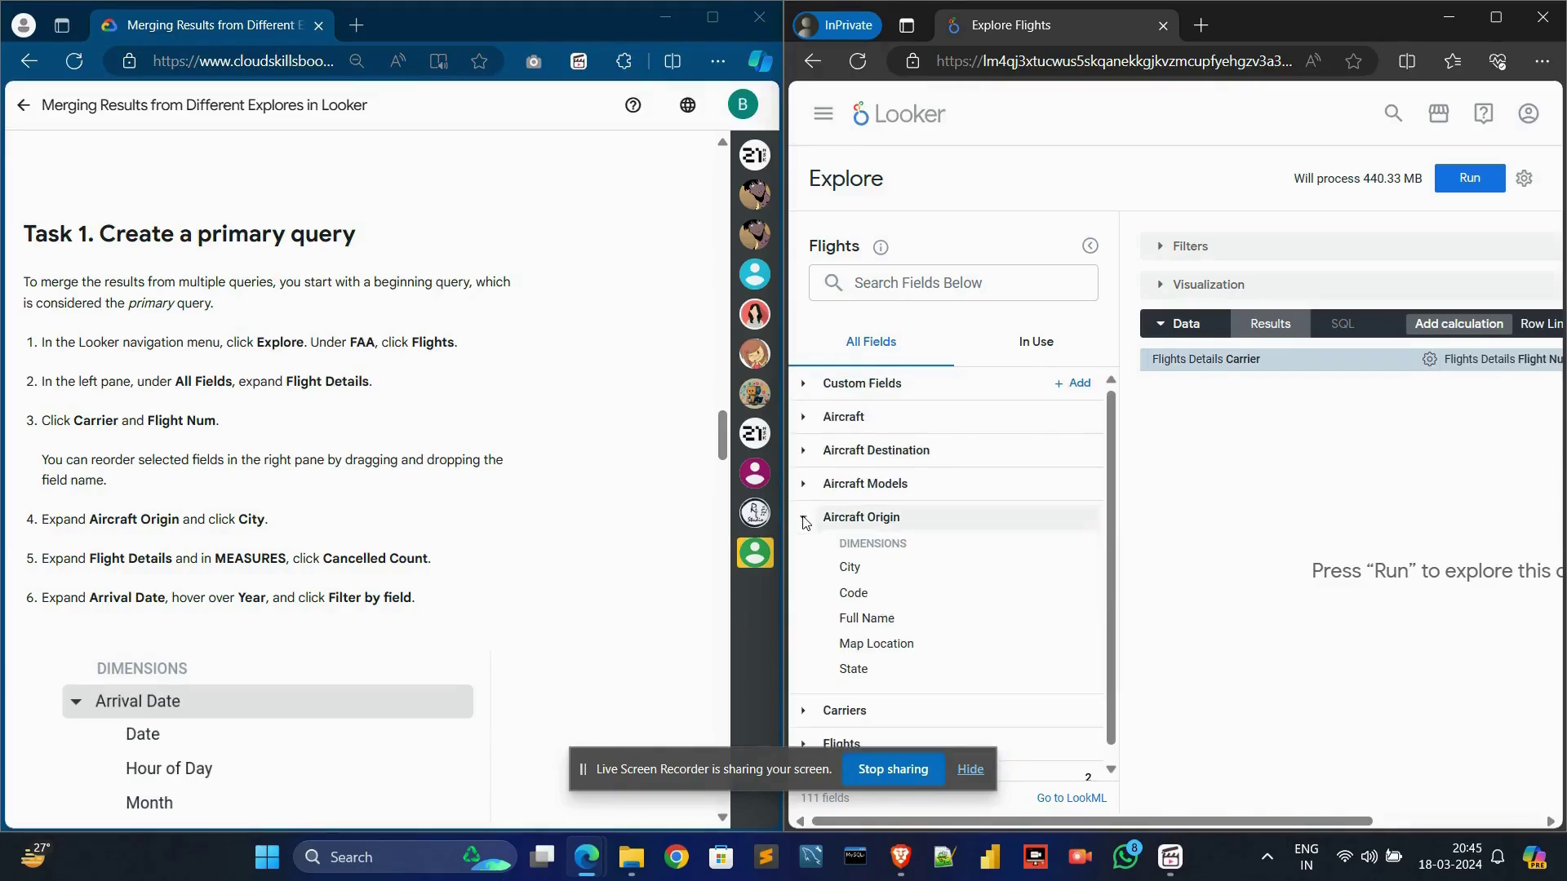
pyautogui.click(865, 571)
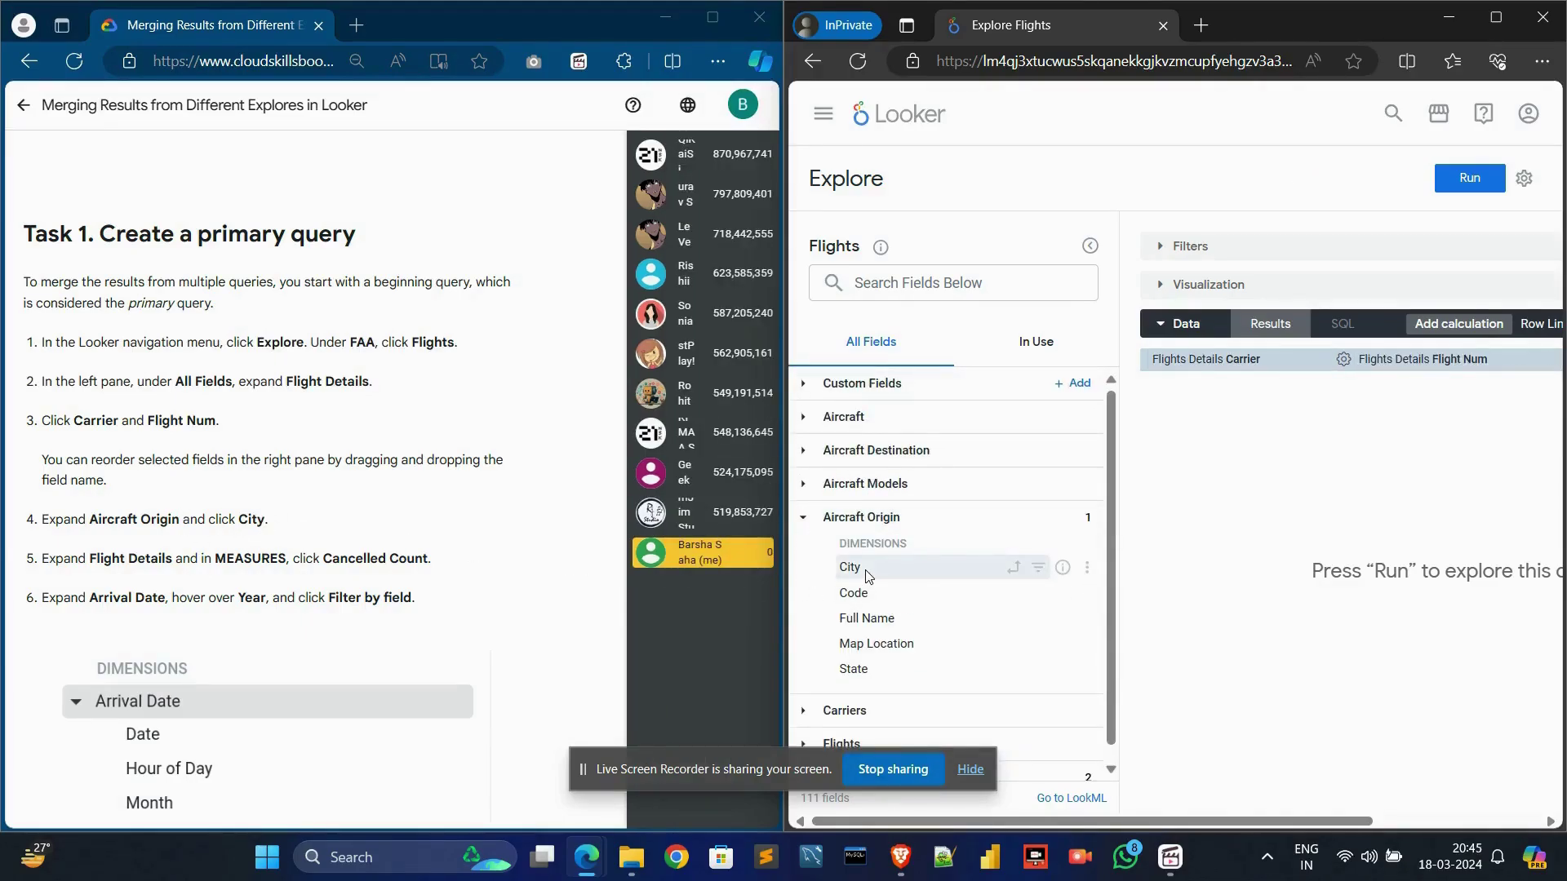
# Add the Cancelled Count measure from Flights Details to the primary query
pyautogui.click(805, 518)
pyautogui.click(805, 617)
pyautogui.scroll(-4, 905, 599)
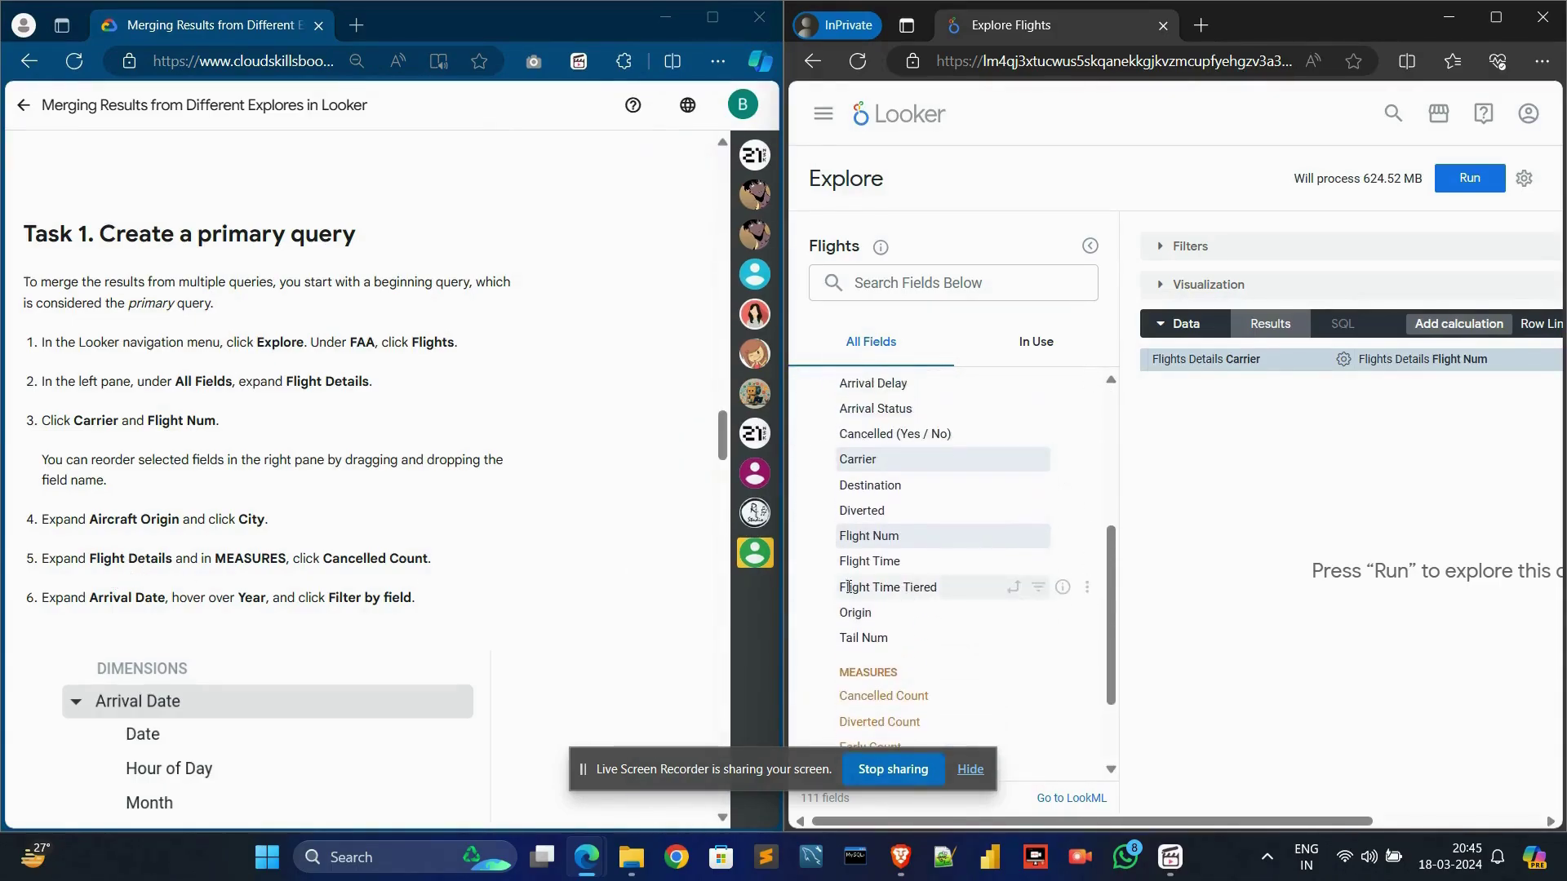
pyautogui.scroll(-2, 900, 594)
pyautogui.moveTo(324, 558); pyautogui.dragTo(428, 558)
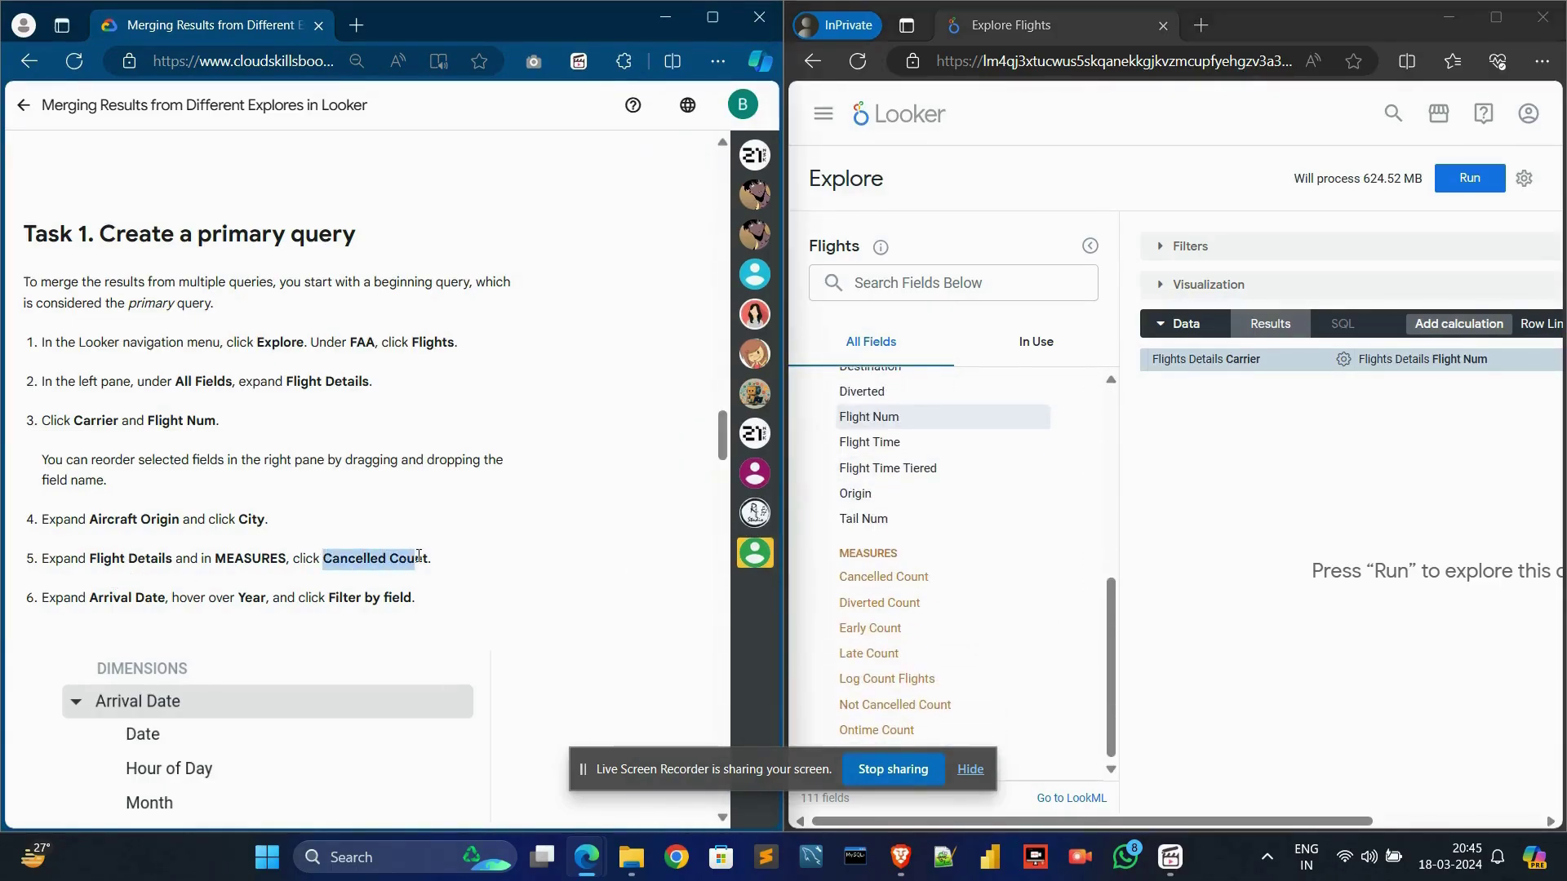
pyautogui.click(886, 578)
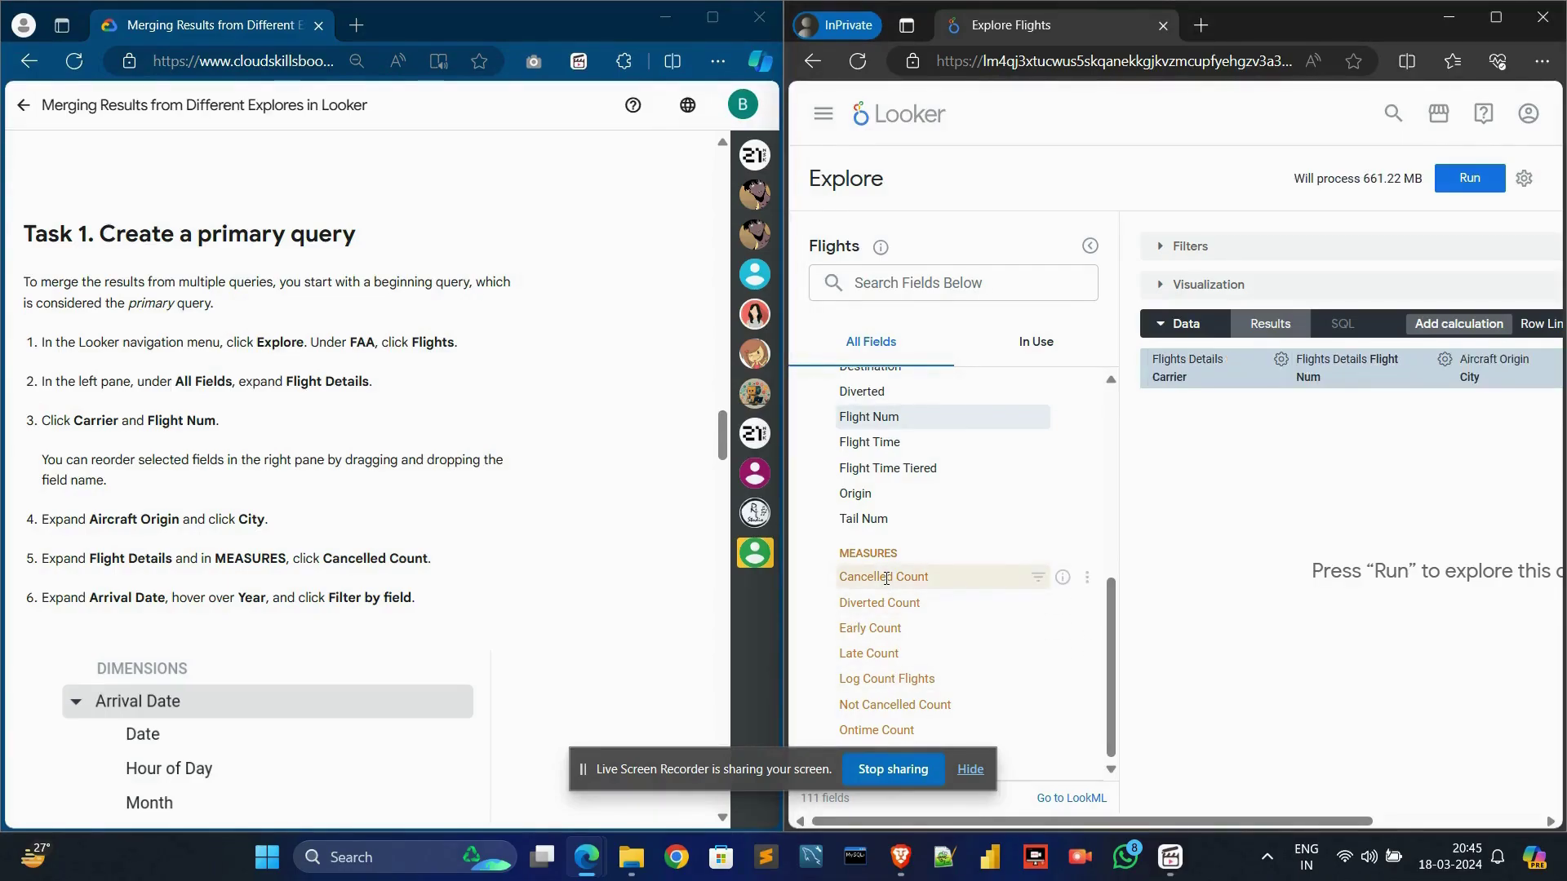
# Filter the query by Flights Details Arrival Year set to "is in the year" 2000 and run it
pyautogui.press('super+Up')
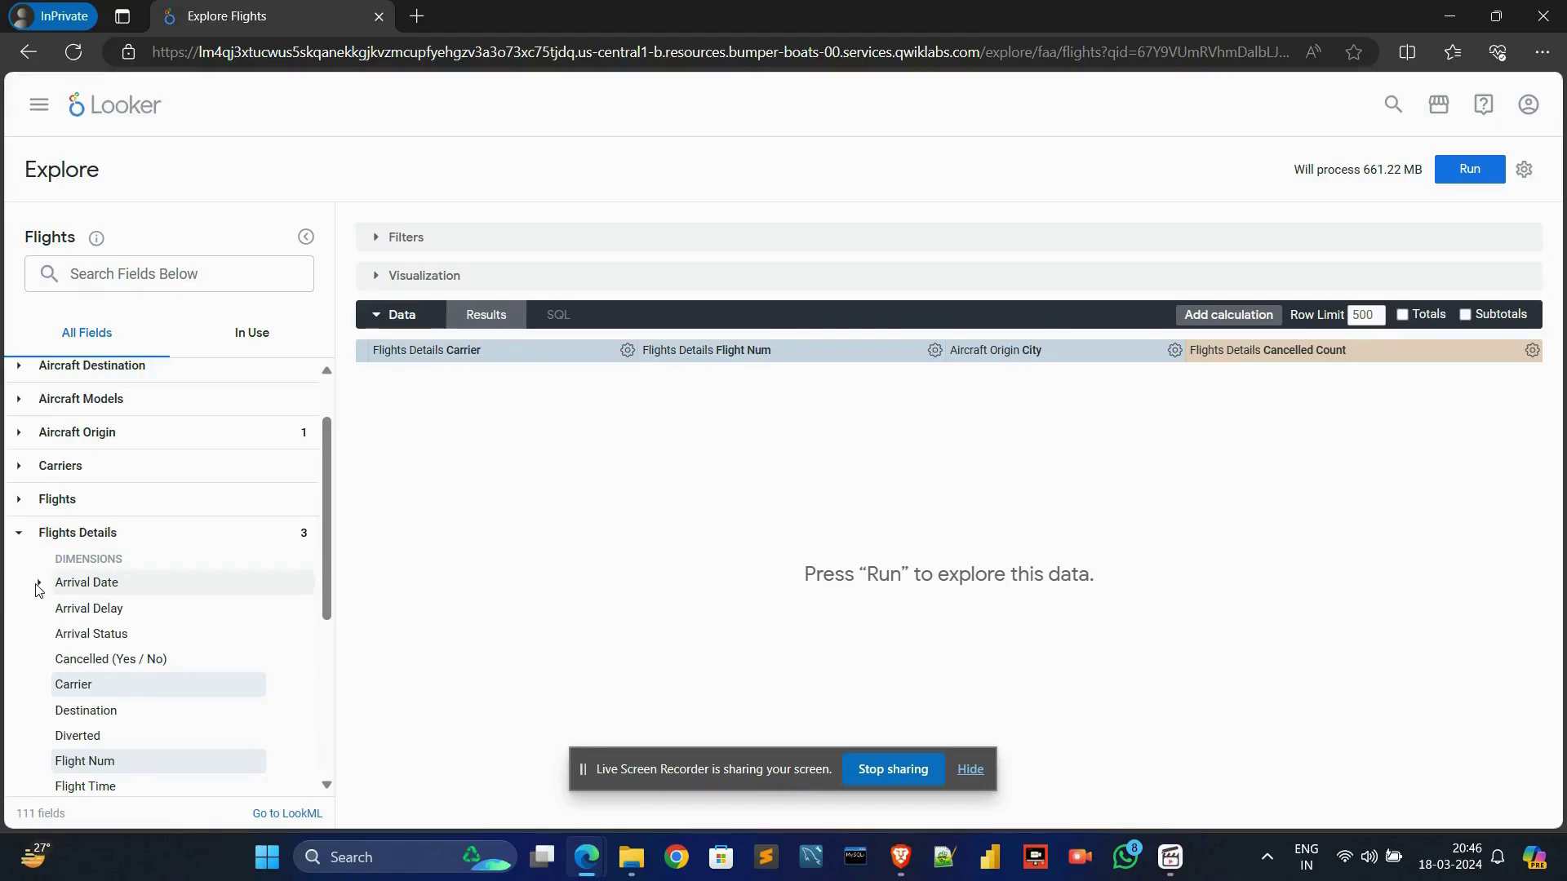
pyautogui.click(40, 583)
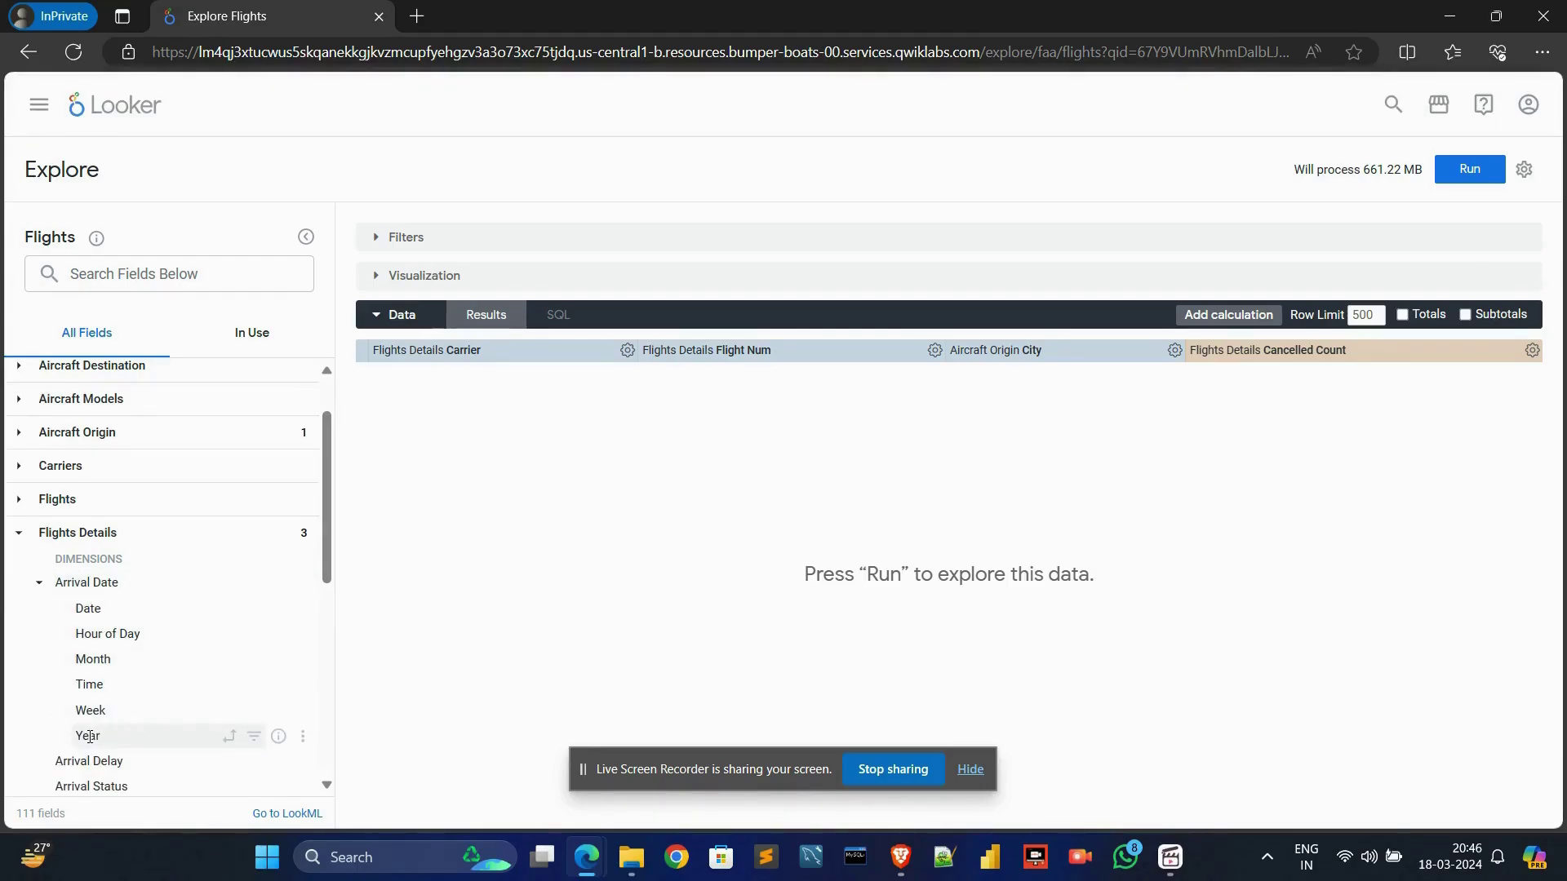
pyautogui.click(254, 737)
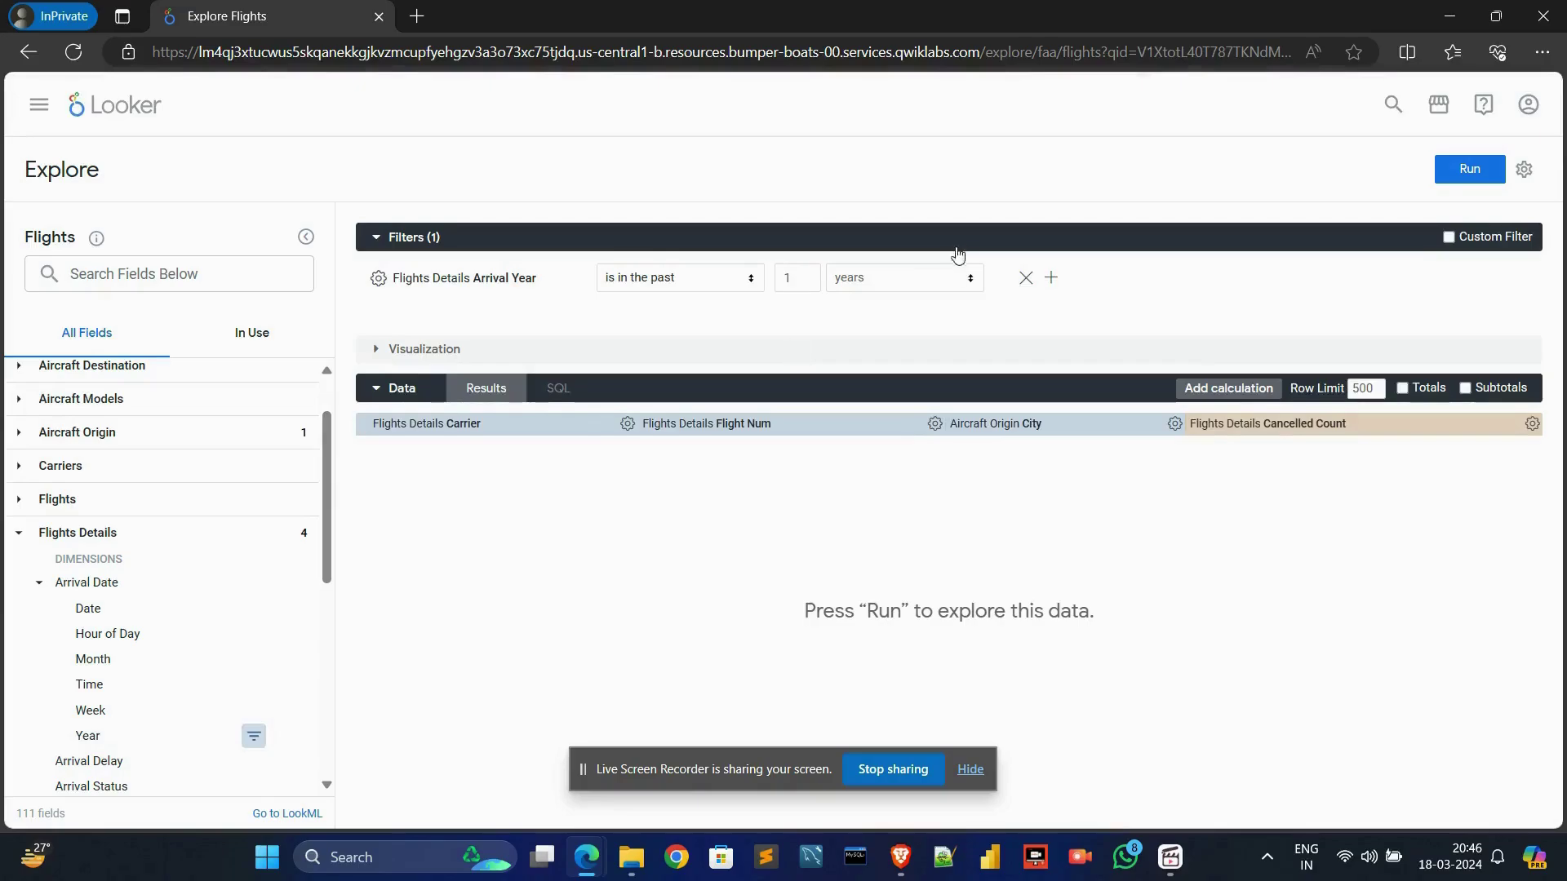
pyautogui.click(645, 278)
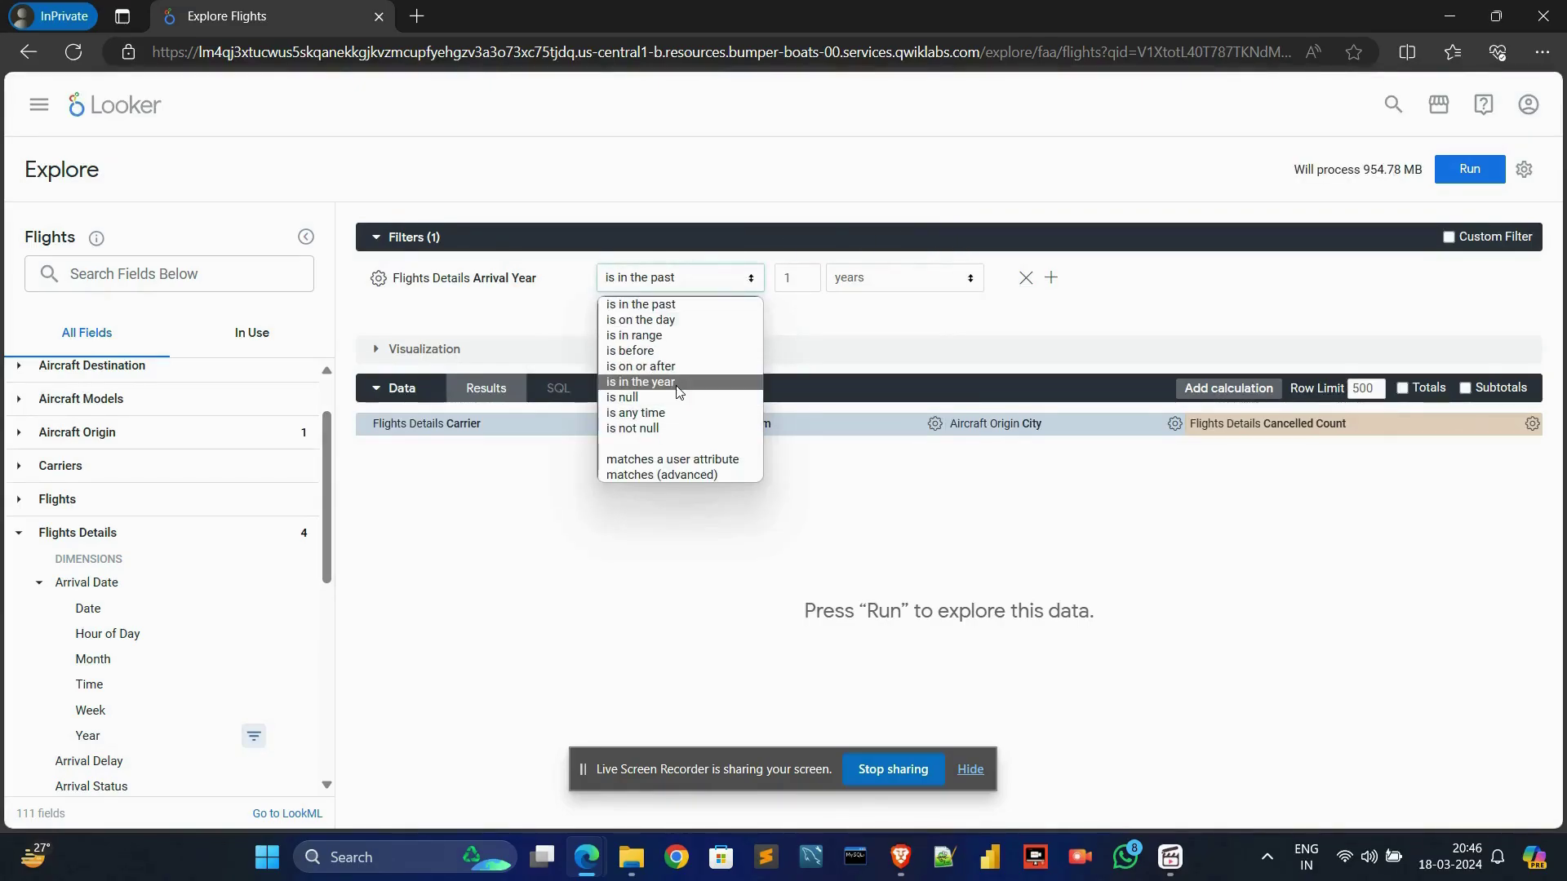
pyautogui.click(641, 382)
pyautogui.write('2000')
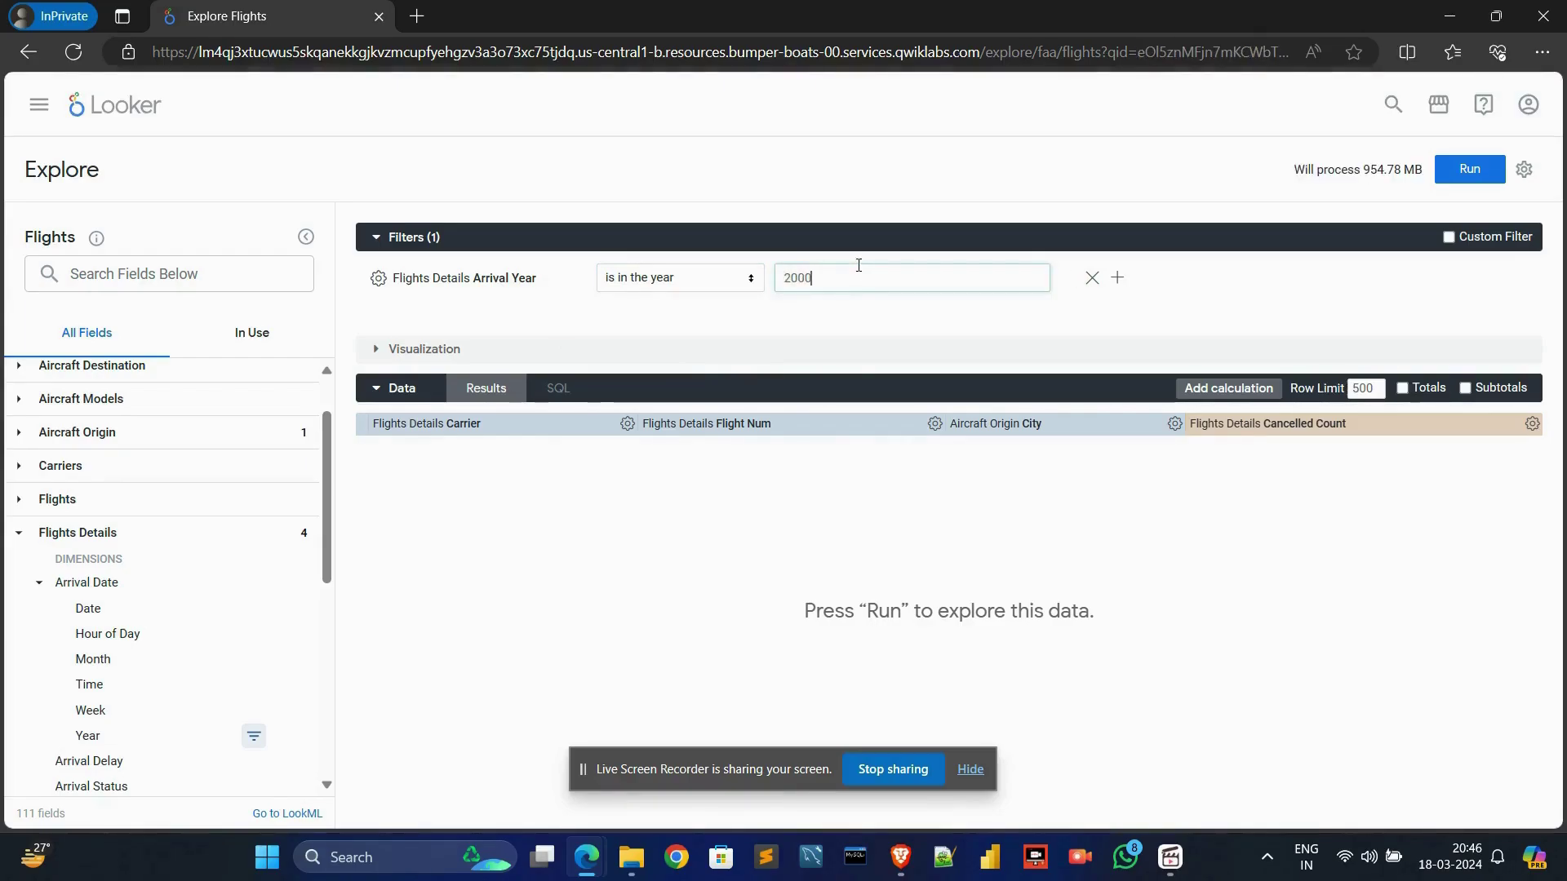
pyautogui.click(1469, 173)
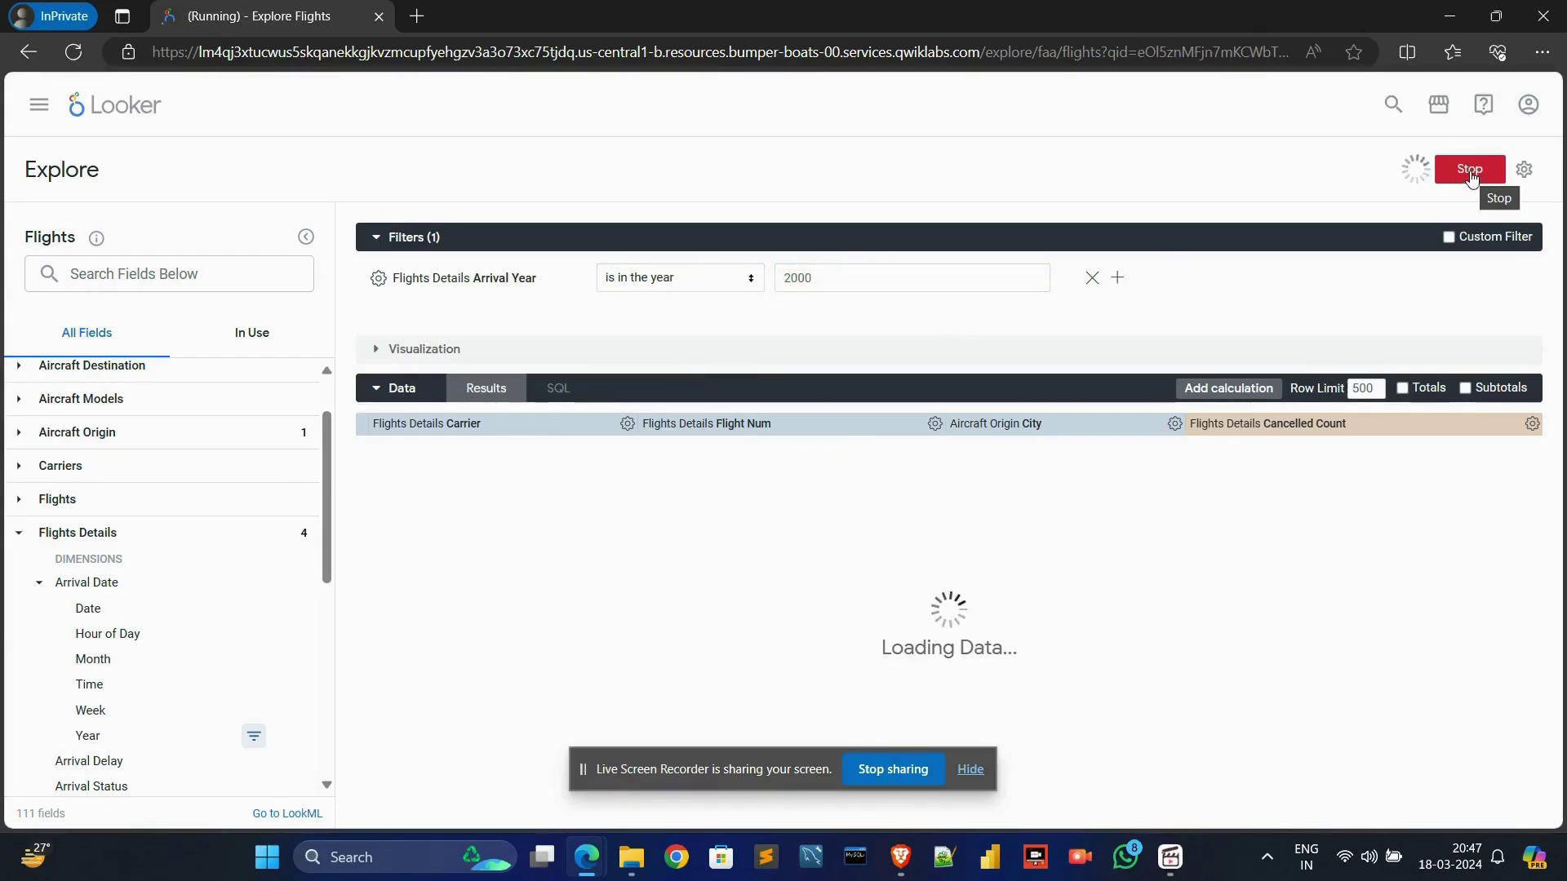
# Read the Task 2 lab instructions on adding a source query through Merge Results and return to the Explore
pyautogui.click(438, 742)
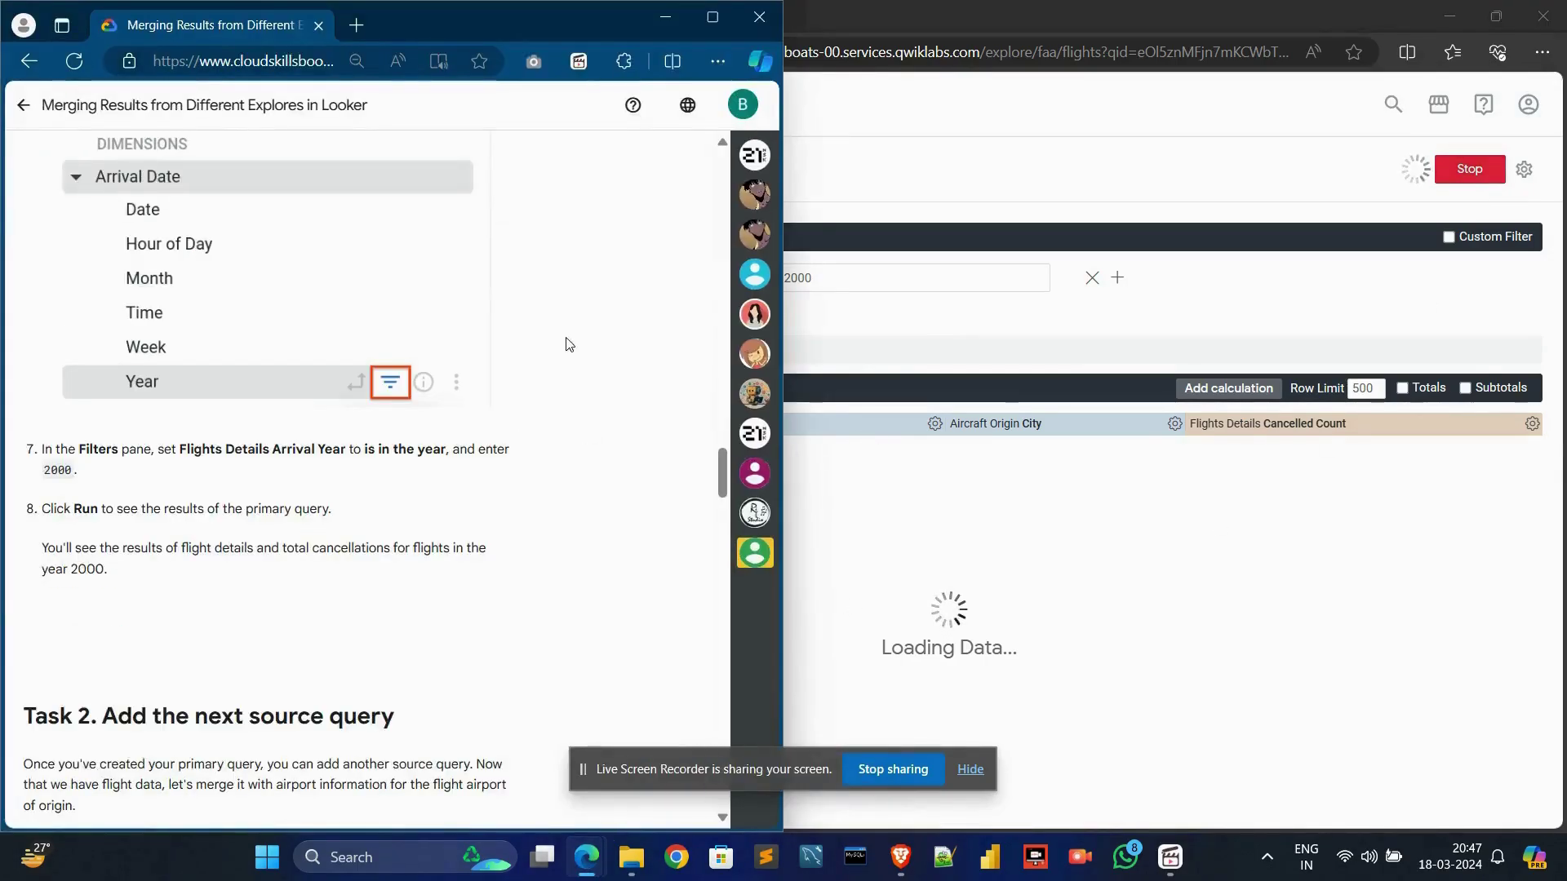
pyautogui.scroll(-4, 552, 435)
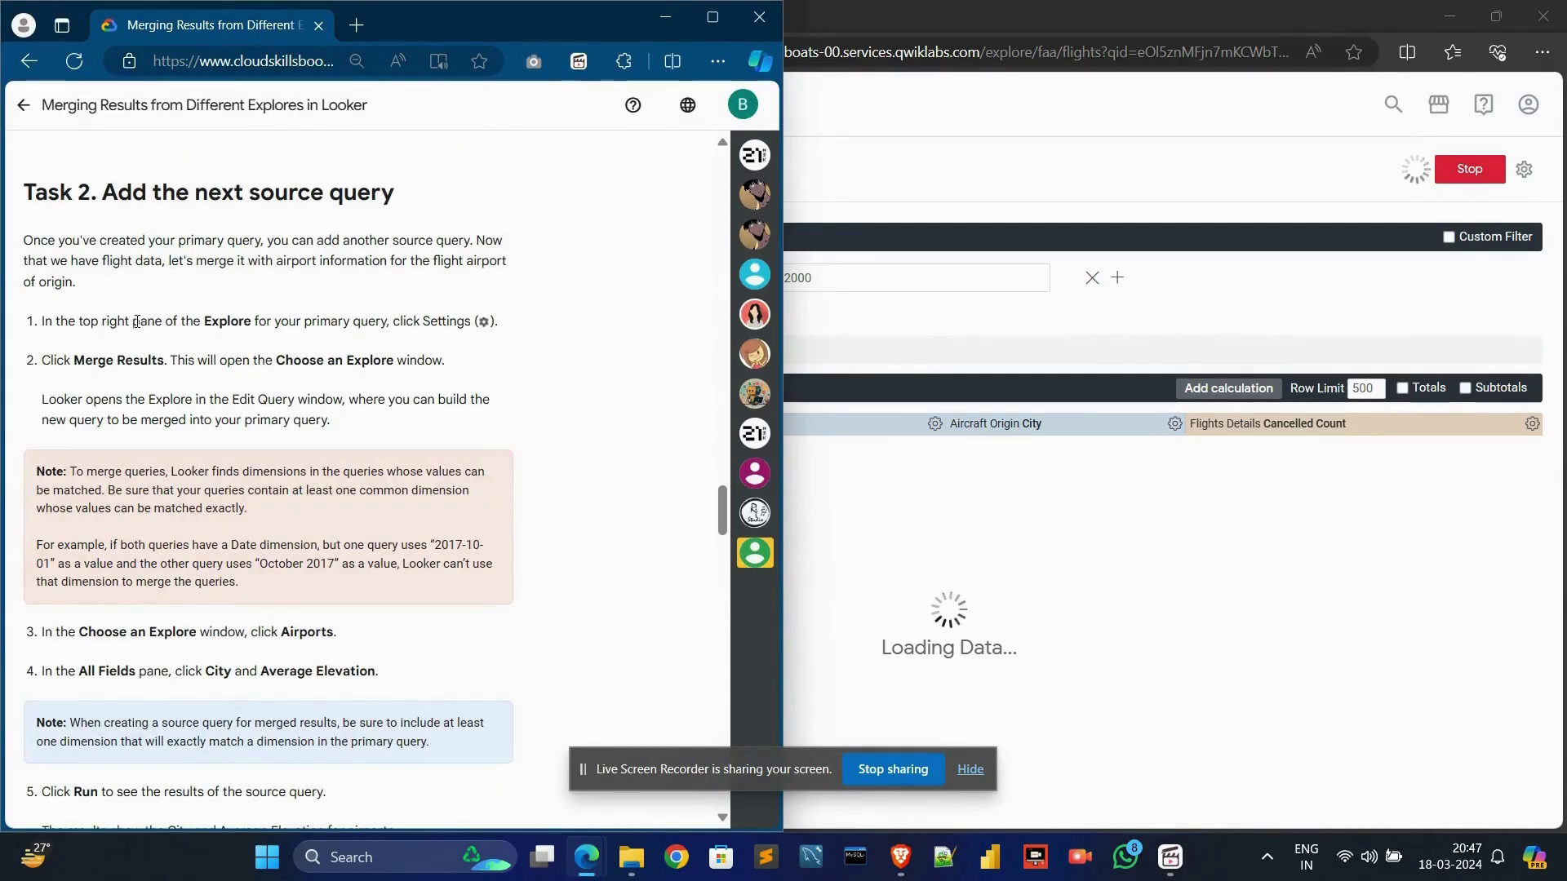
pyautogui.moveTo(202, 322); pyautogui.dragTo(274, 322)
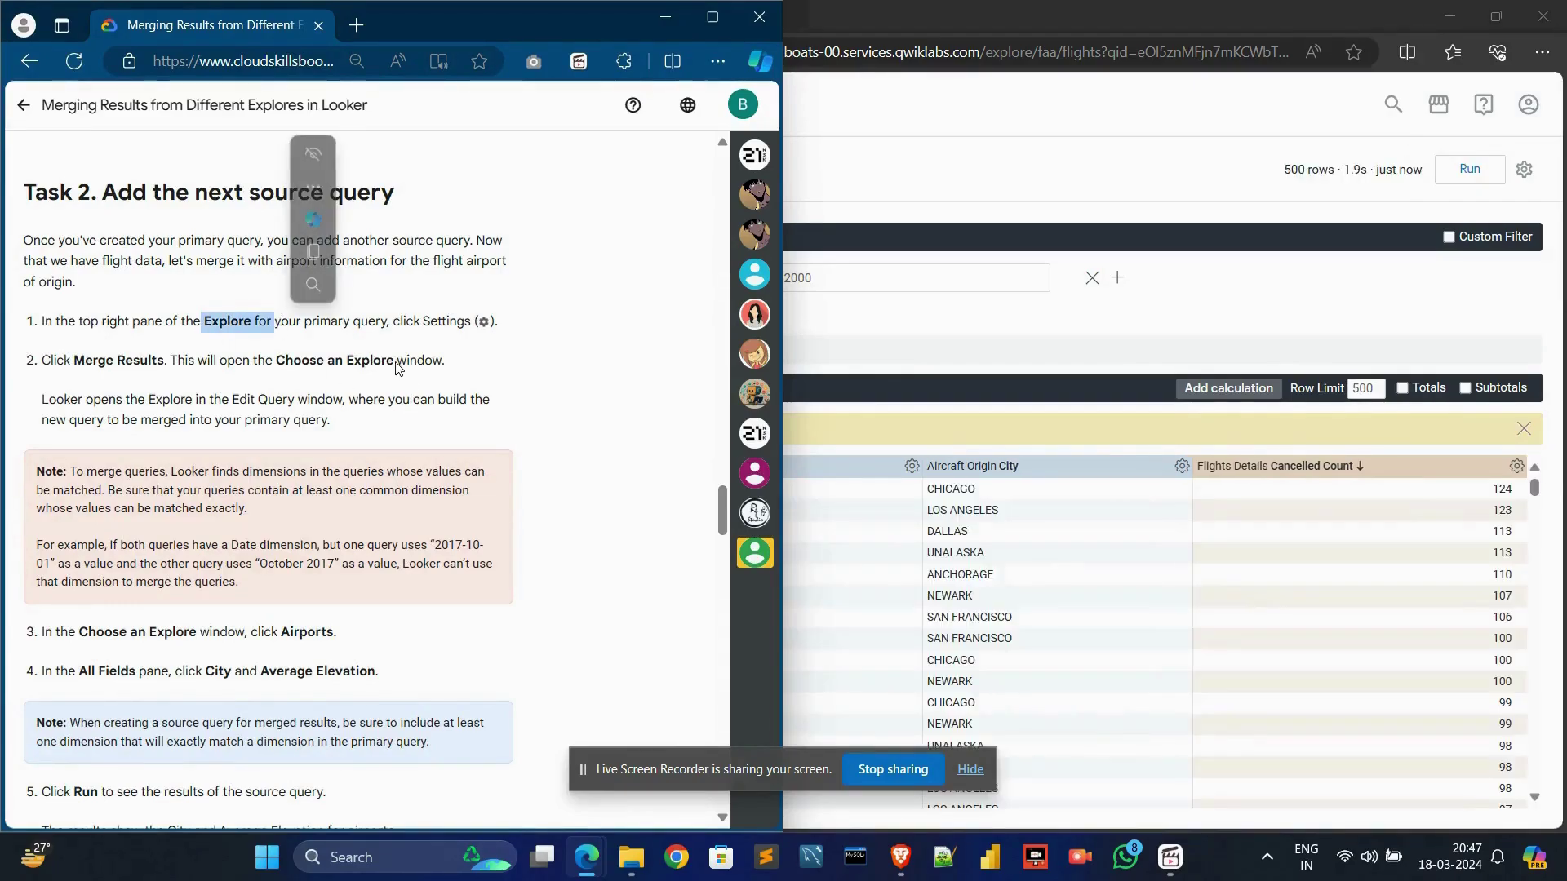
pyautogui.moveTo(72, 360); pyautogui.dragTo(418, 360)
pyautogui.click(274, 360)
pyautogui.click(573, 422)
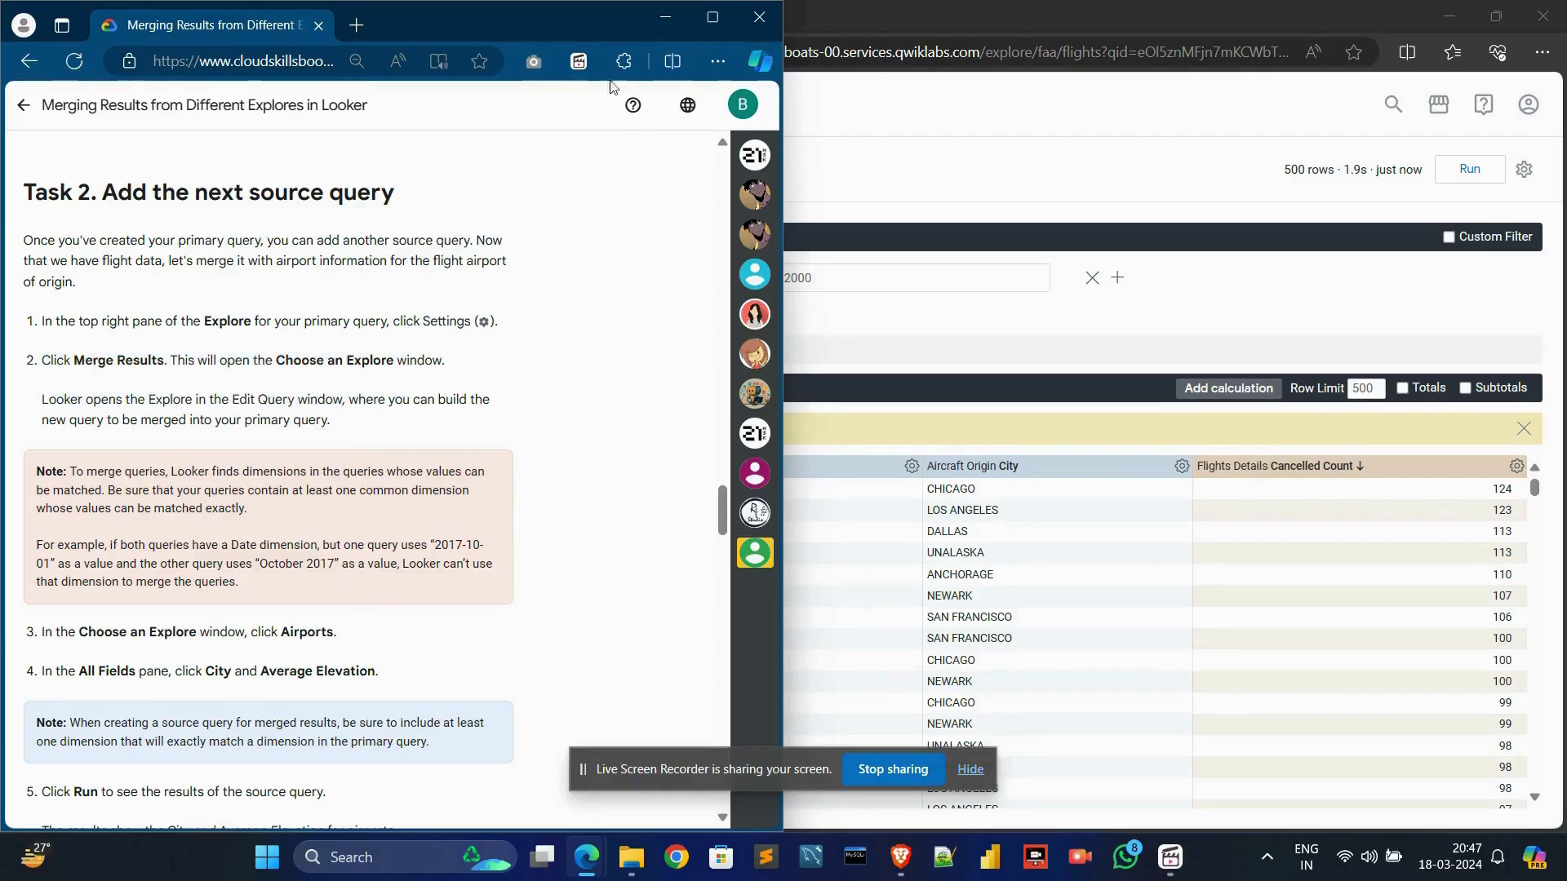
pyautogui.click(653, 19)
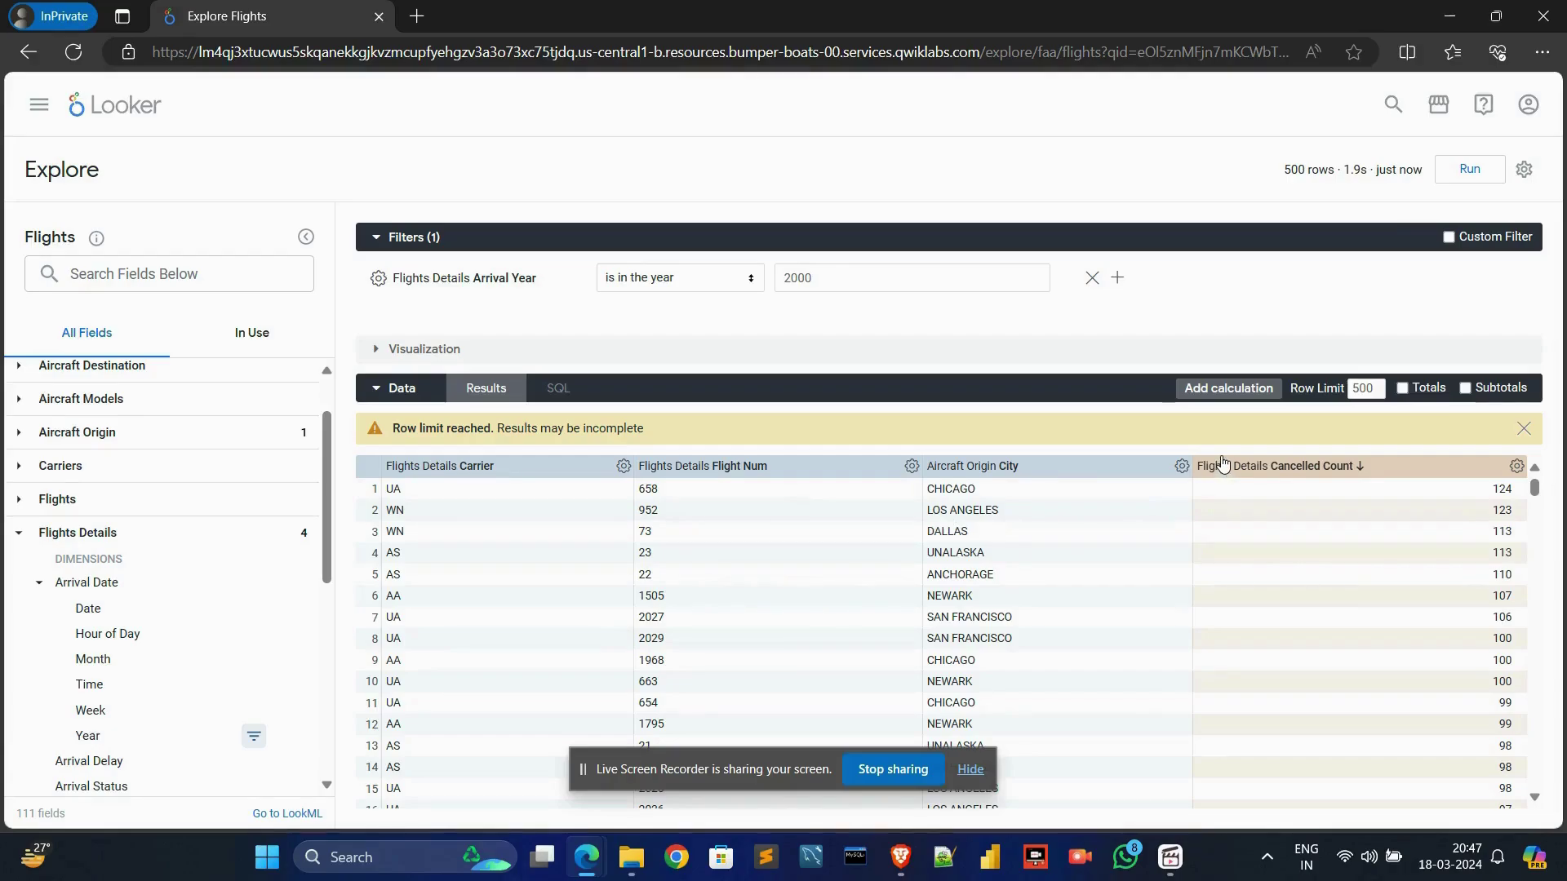
# Start merging results with the primary query, choosing the FAA Airports Explore as the next source
pyautogui.click(1523, 169)
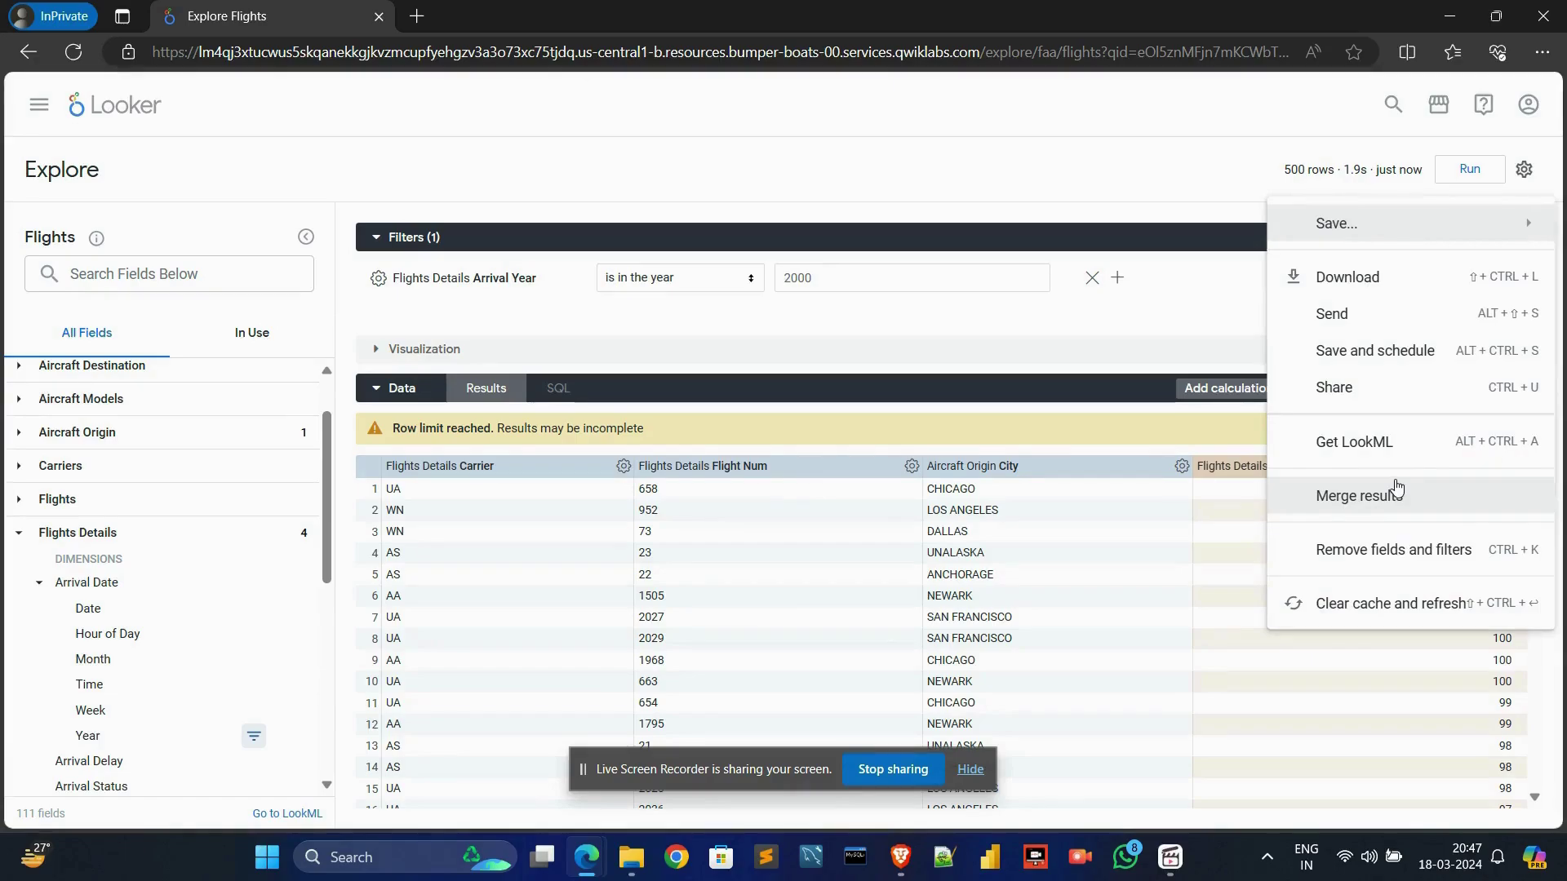
pyautogui.click(1397, 487)
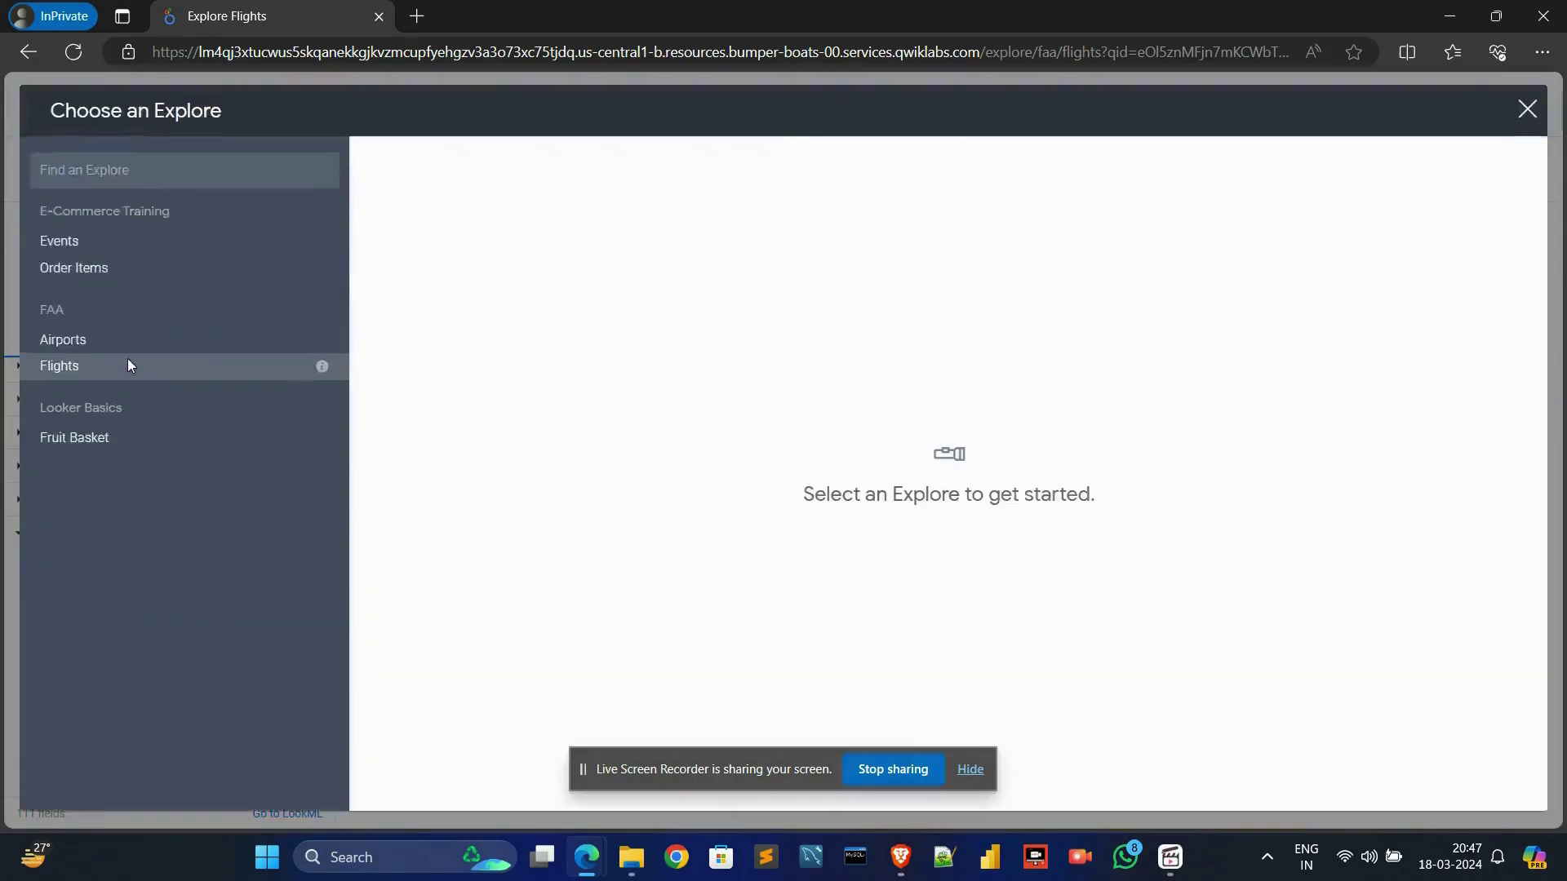
pyautogui.click(75, 351)
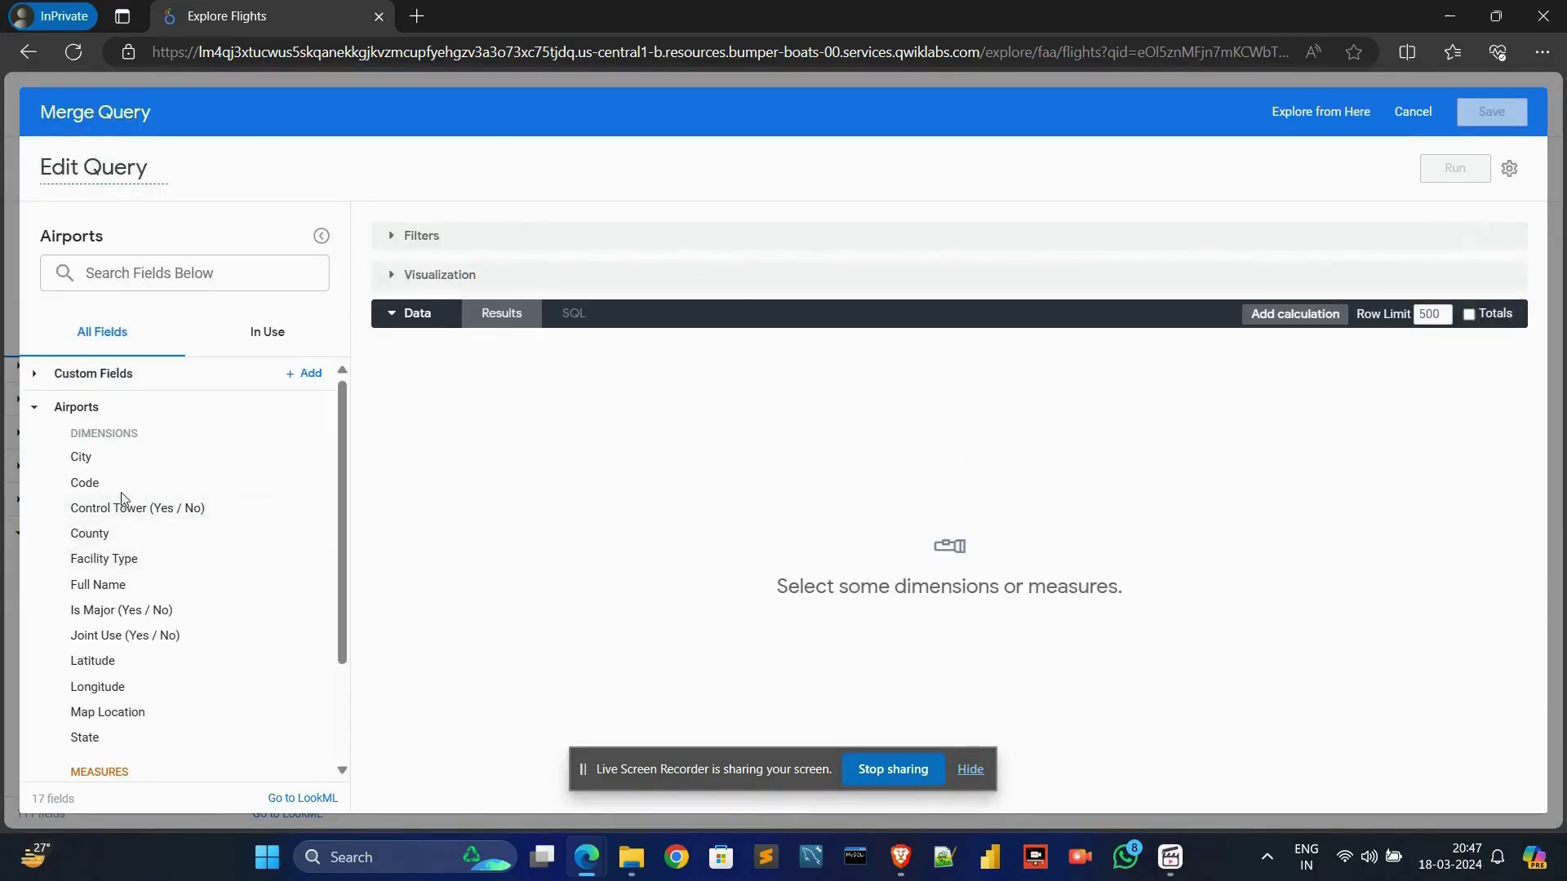
# Add the City dimension and the Average Elevation measure to the Airports source query and run it
pyautogui.moveTo(586, 856)
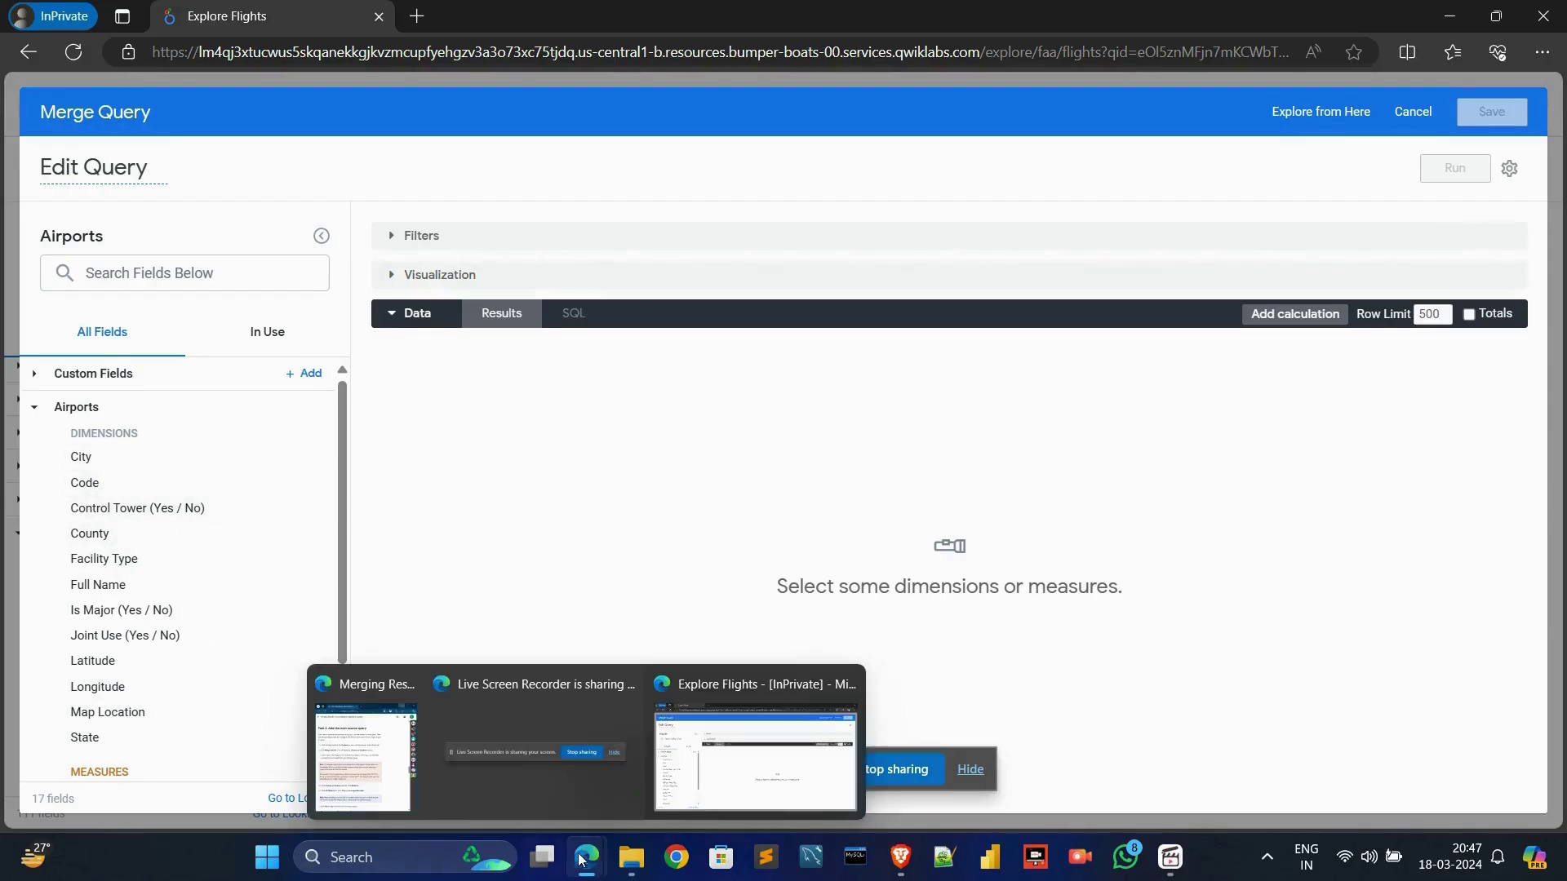
pyautogui.click(349, 678)
pyautogui.scroll(-1, 349, 668)
pyautogui.moveTo(200, 568); pyautogui.dragTo(381, 569)
pyautogui.click(378, 706)
pyautogui.click(665, 16)
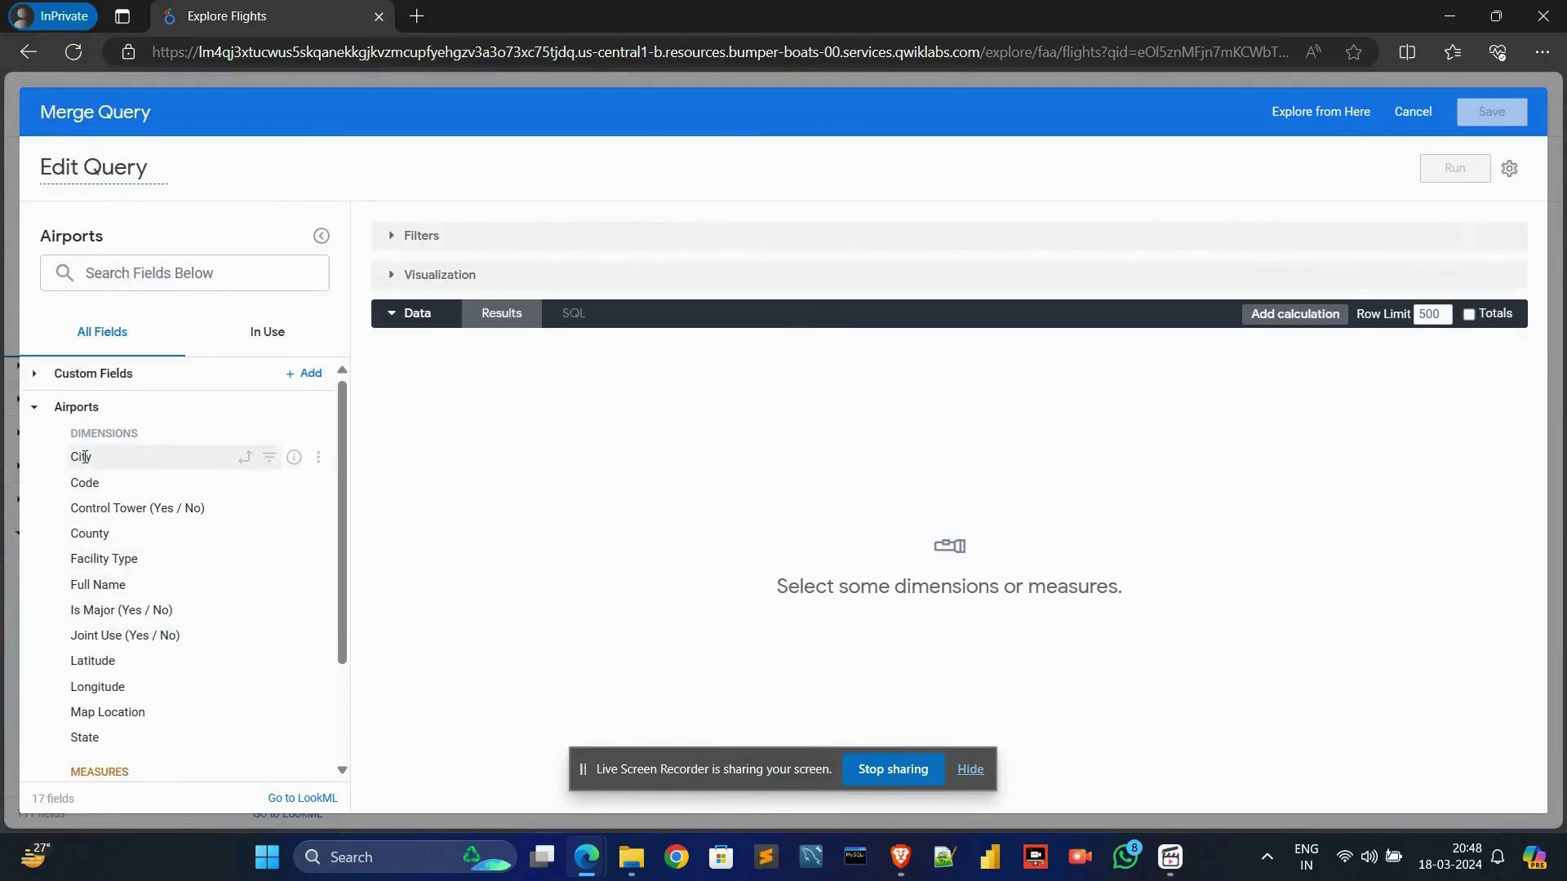
pyautogui.click(135, 458)
pyautogui.scroll(-2, 182, 584)
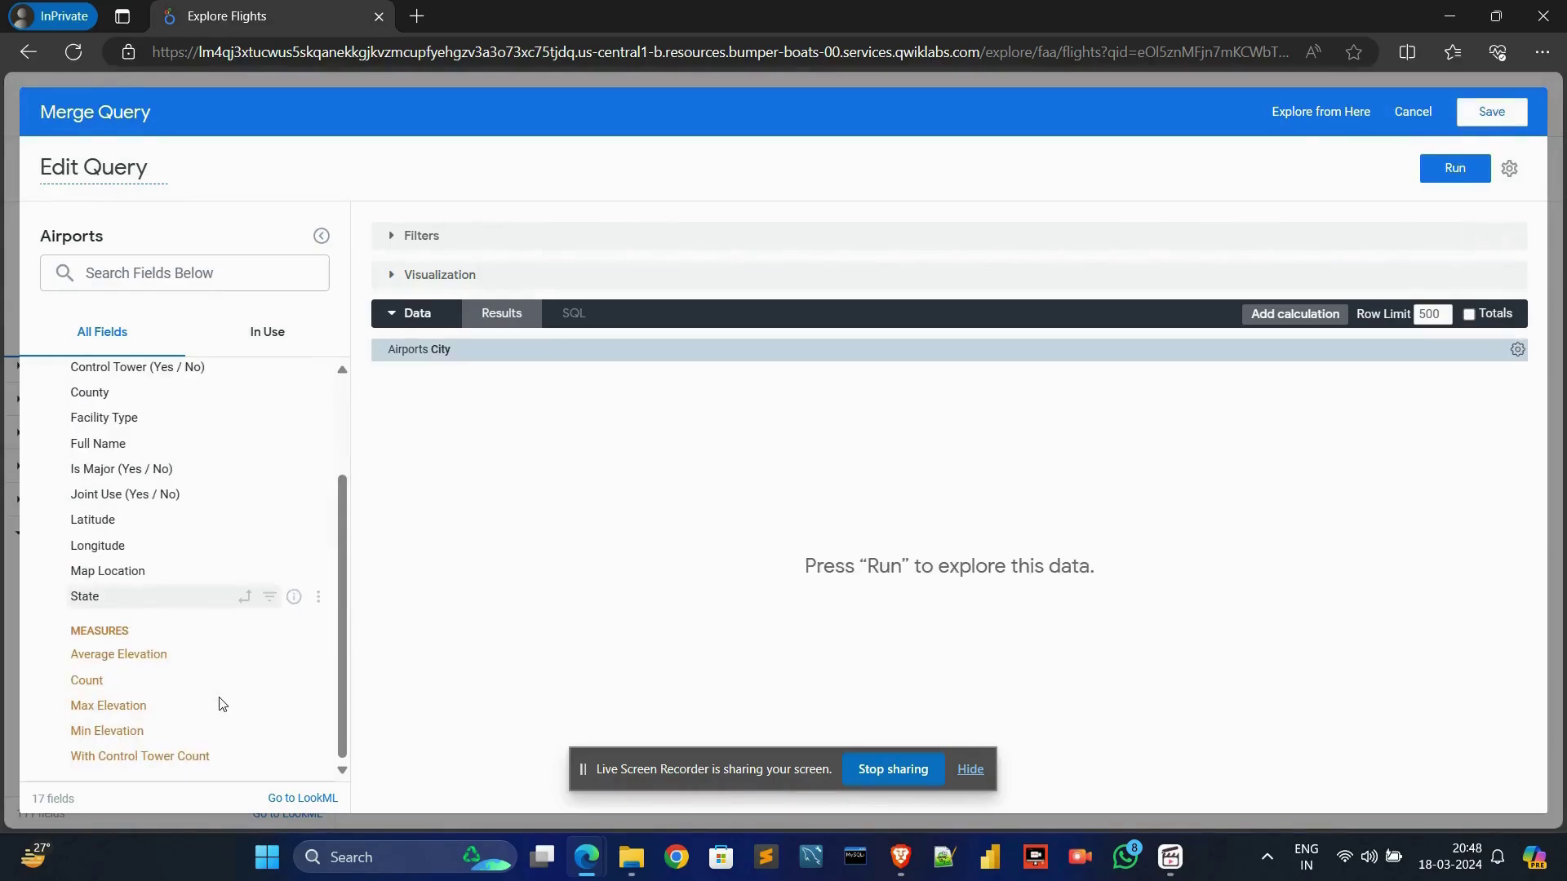
pyautogui.click(156, 656)
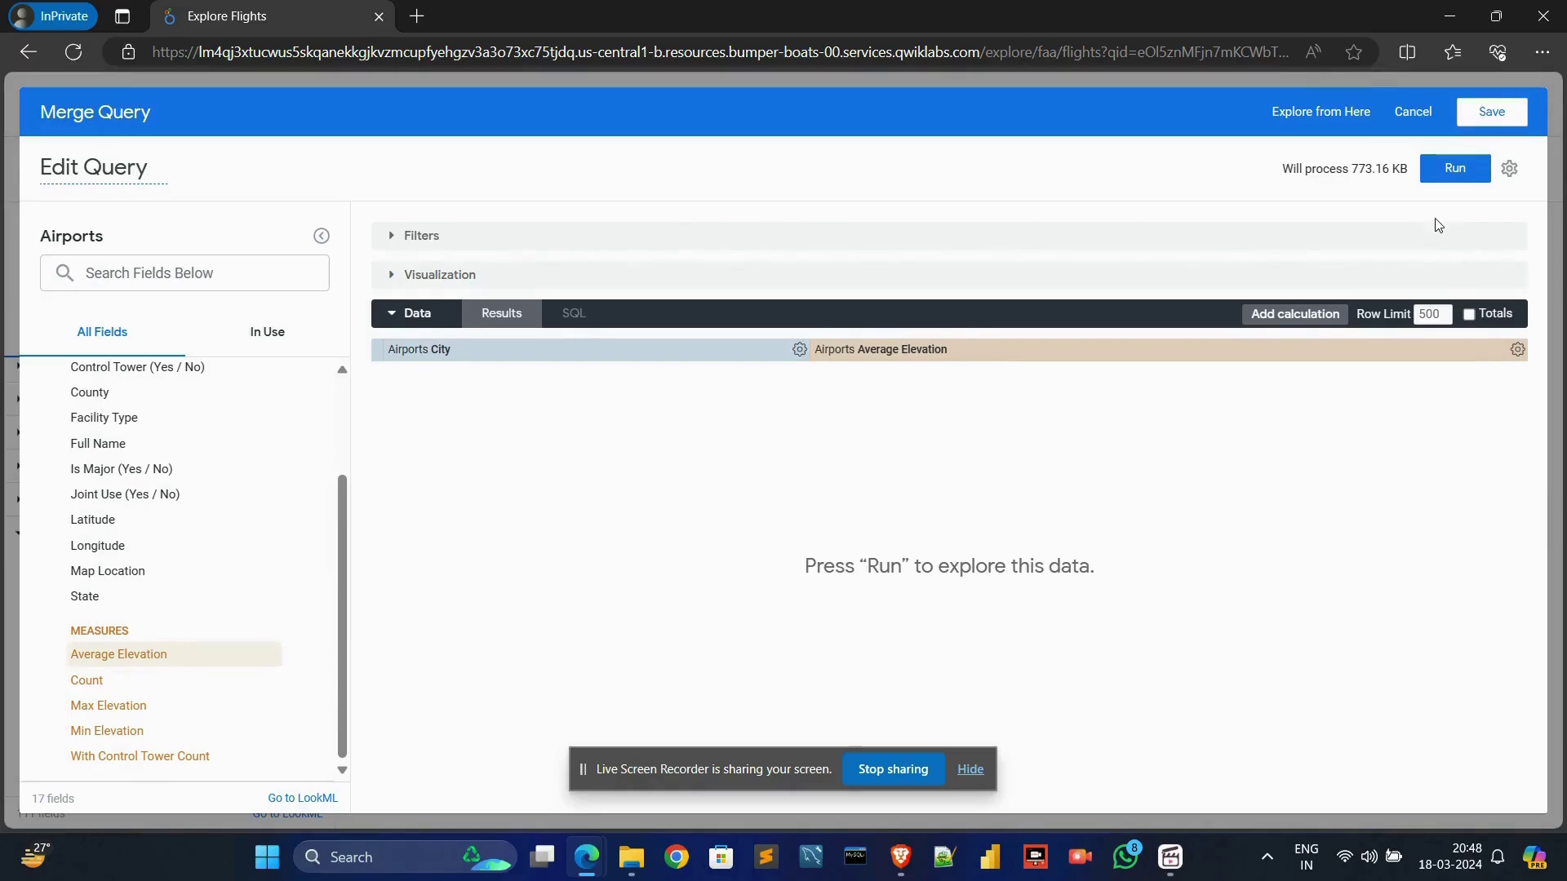
pyautogui.click(1447, 171)
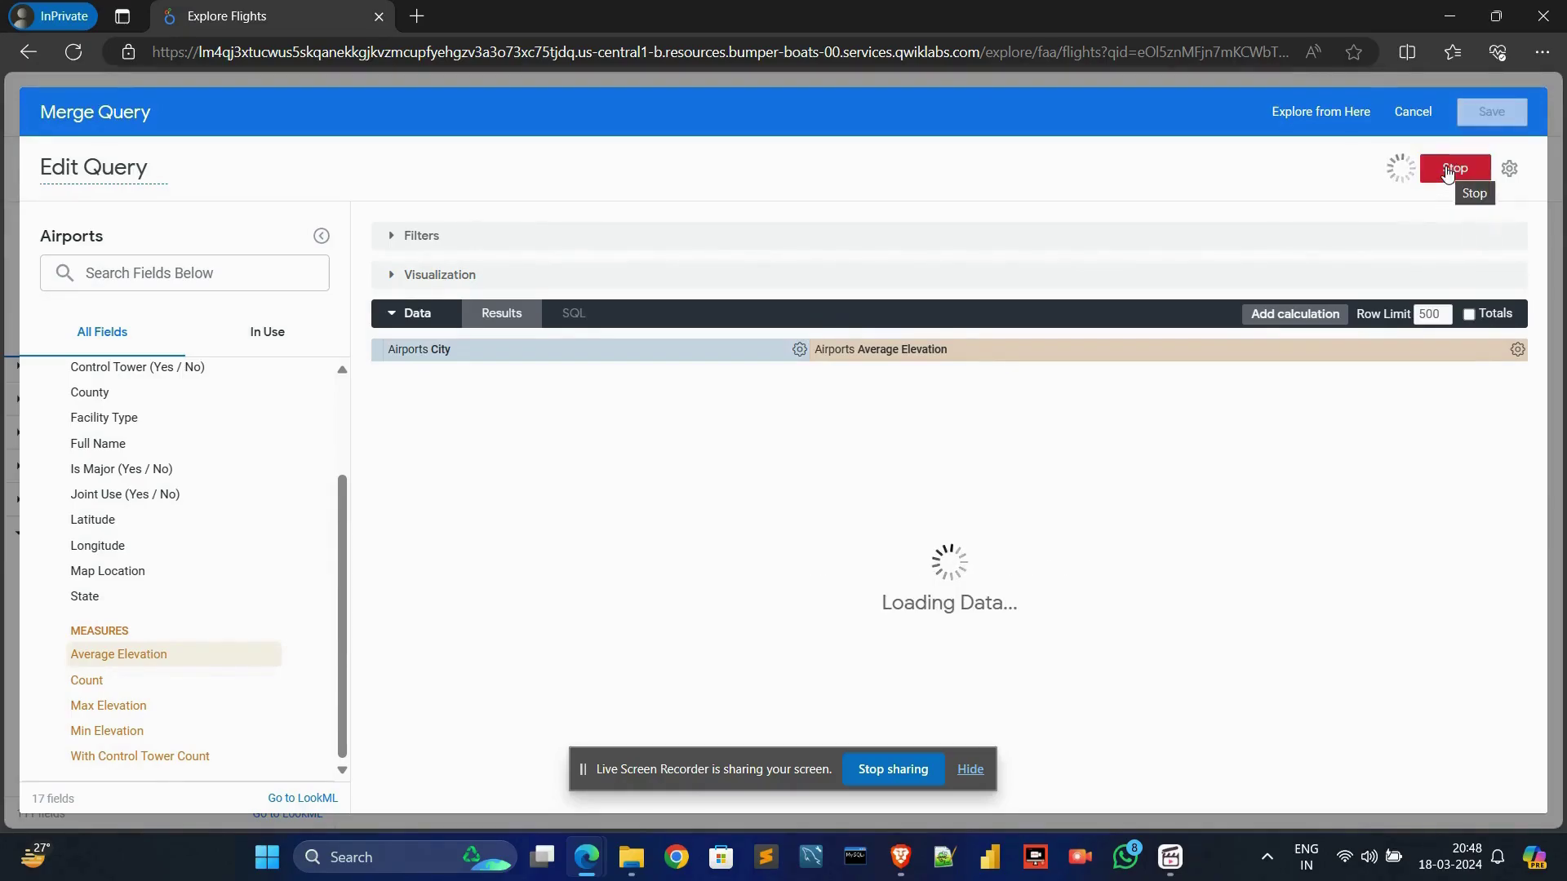
# Check the remaining Task 2 instructions and save the Airports source query to merge it into the primary query
pyautogui.moveTo(586, 855)
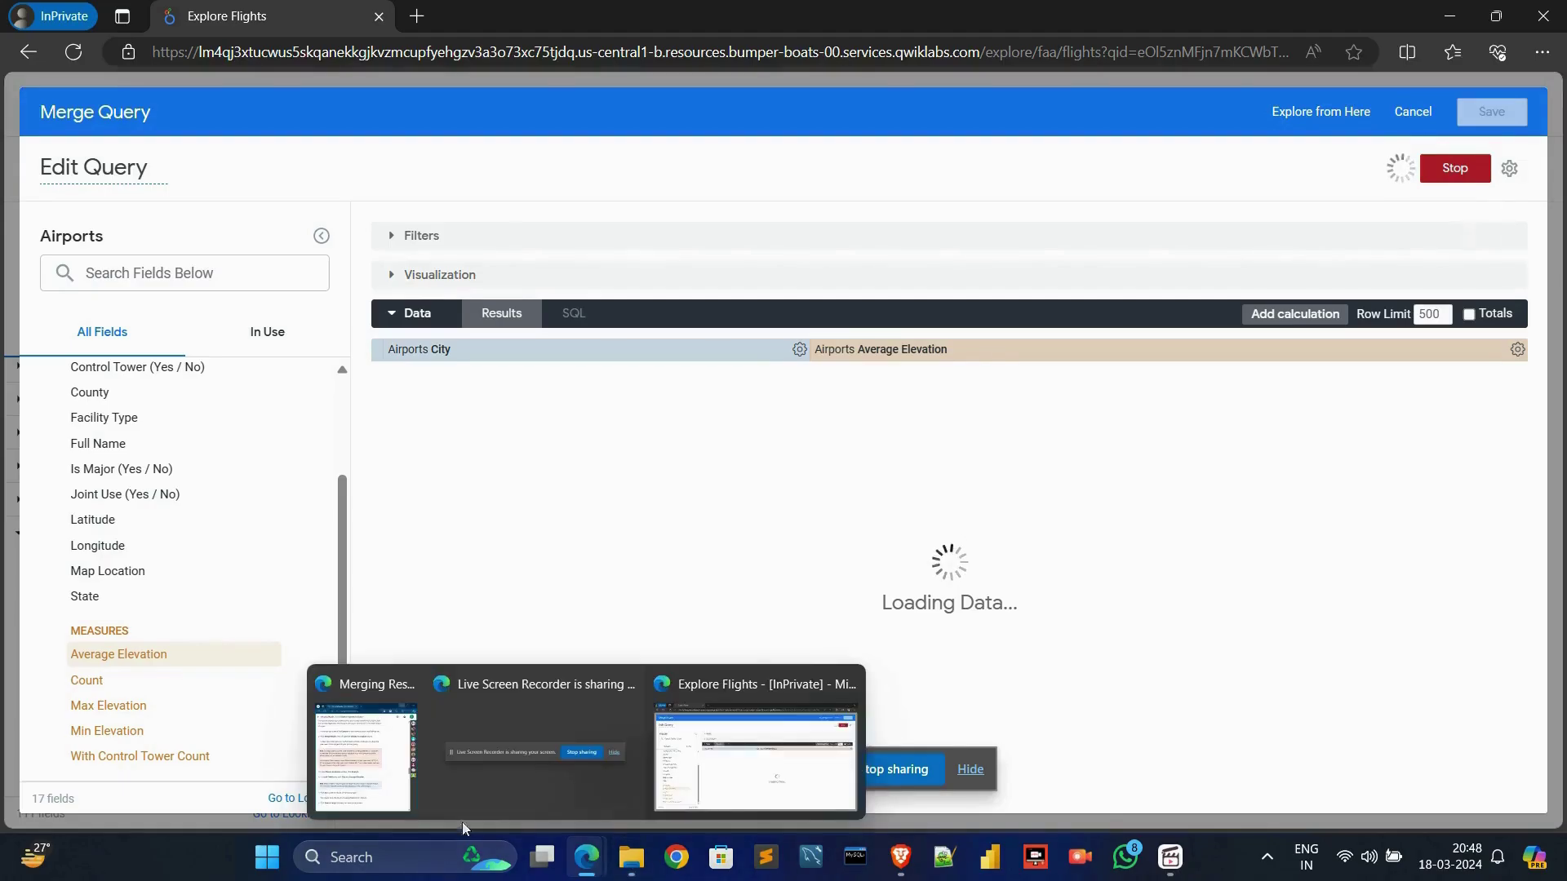
pyautogui.click(367, 785)
pyautogui.scroll(-3, 199, 615)
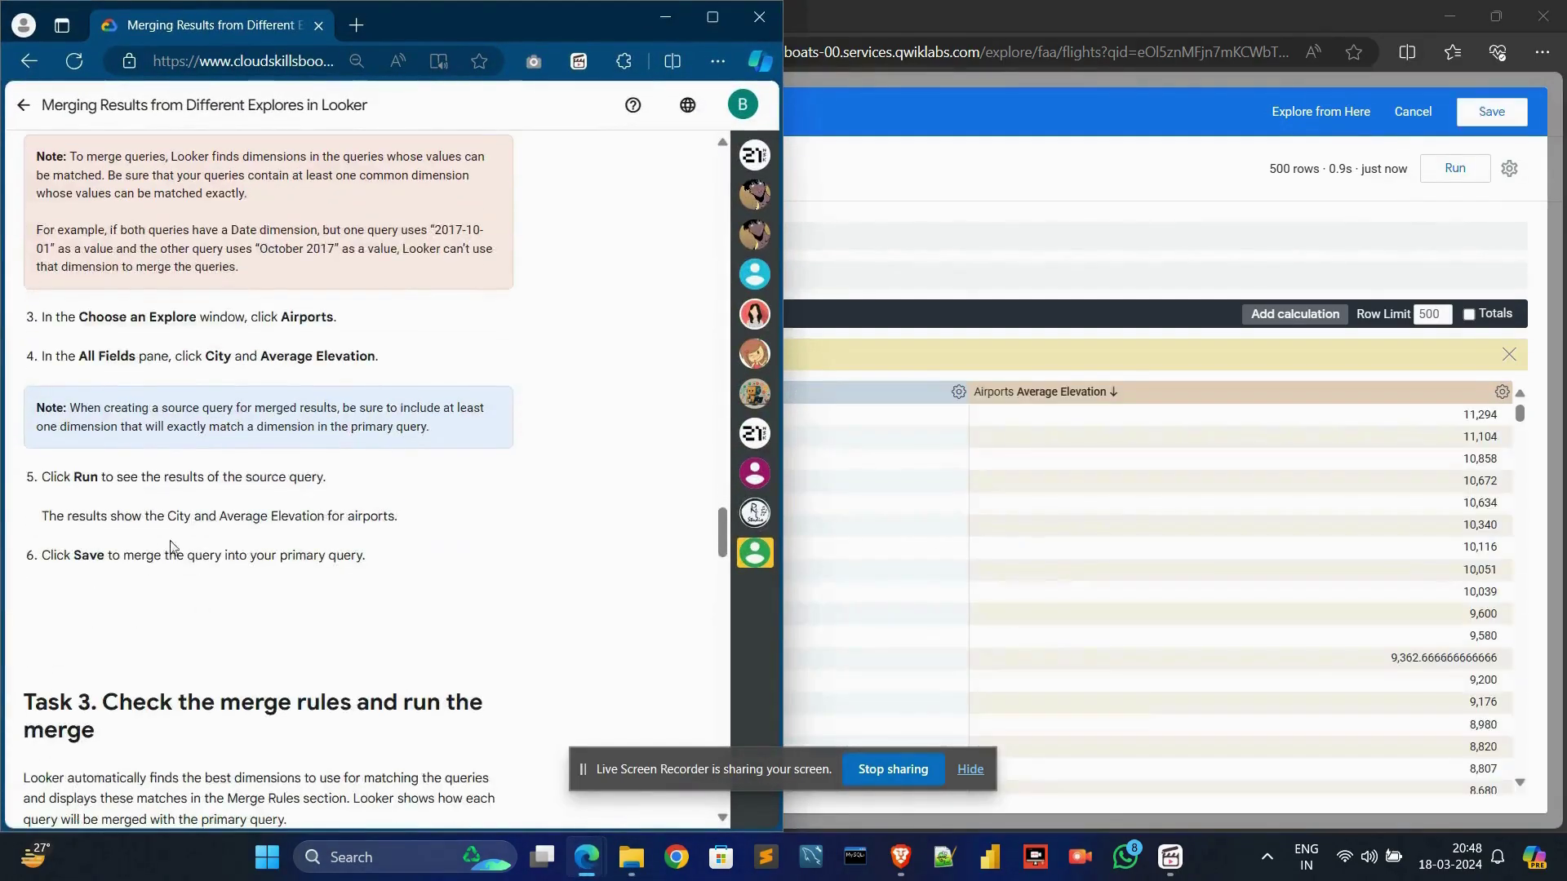
pyautogui.click(974, 75)
pyautogui.click(1491, 111)
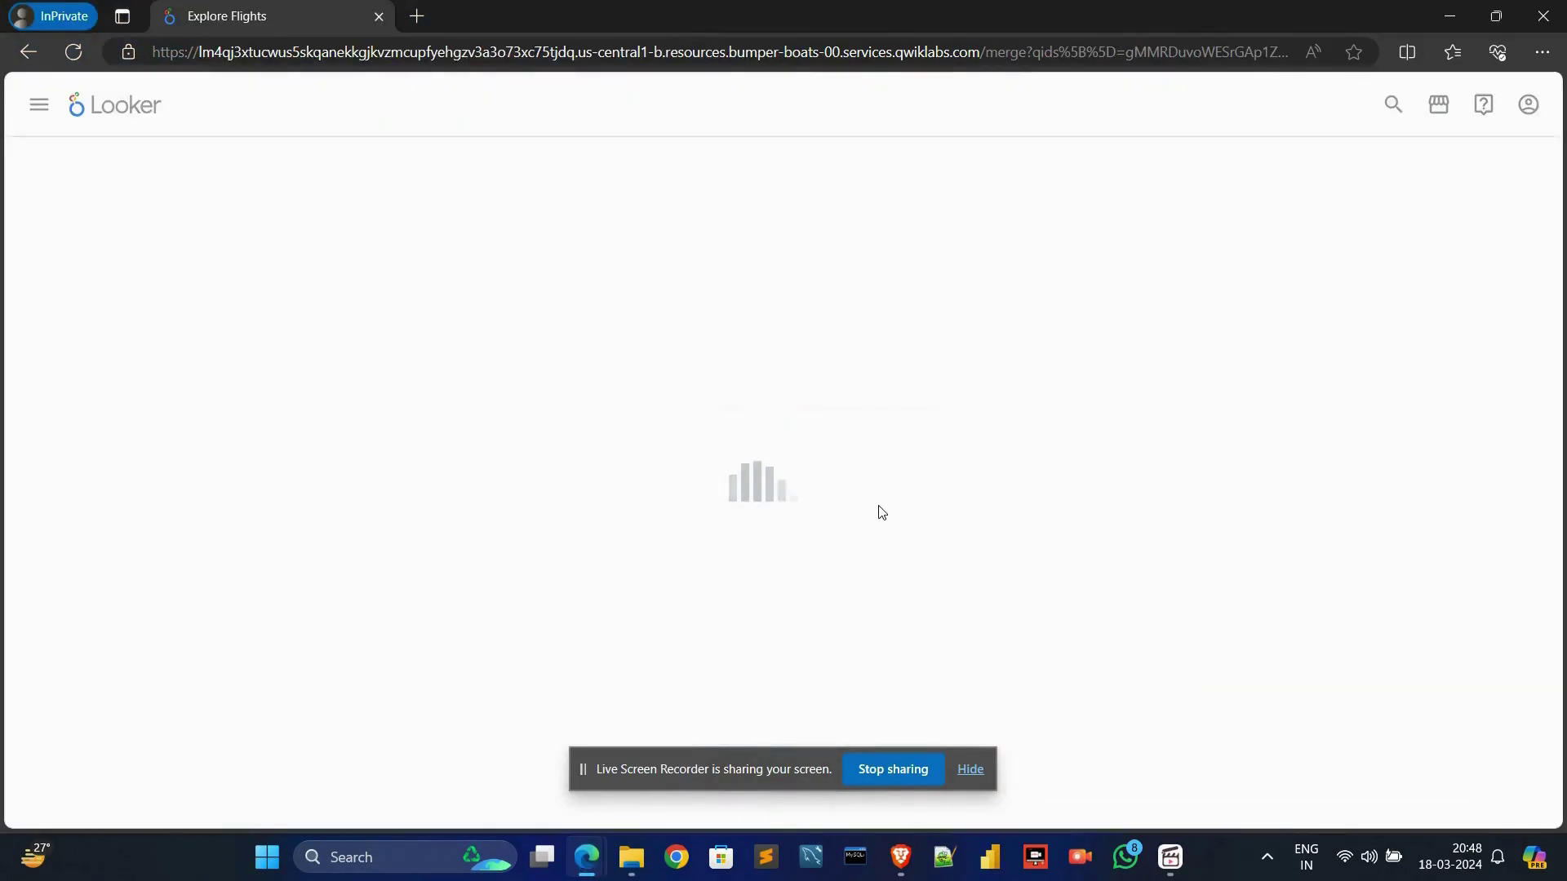
# Read the Task 3 lab instructions on merge rules and place the Merged Results window beside them for comparison
pyautogui.moveTo(586, 855)
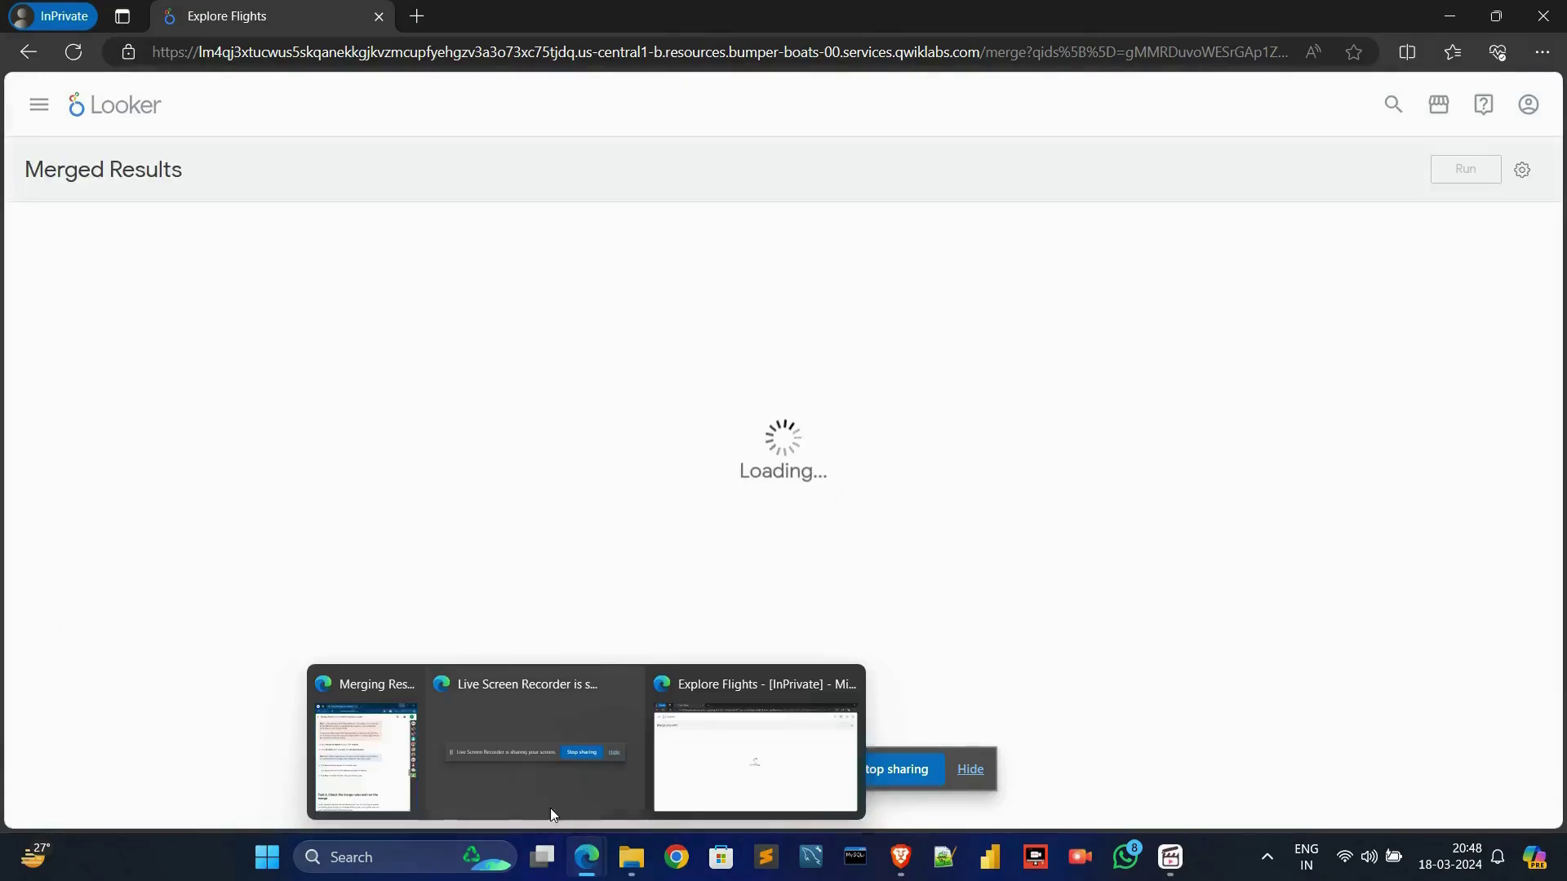
pyautogui.click(382, 762)
pyautogui.scroll(-4, 444, 583)
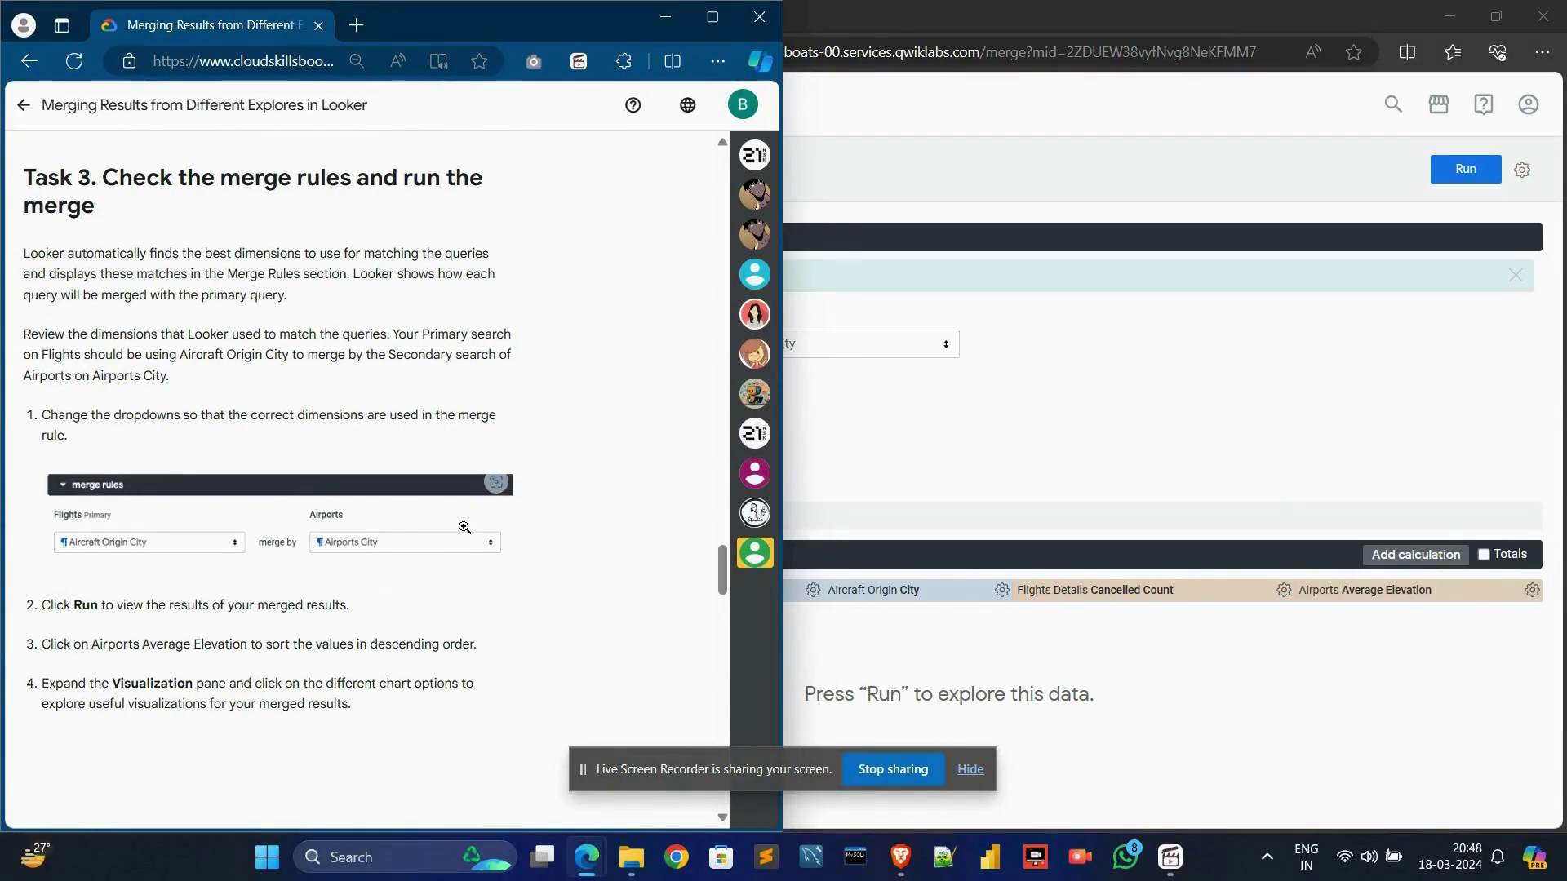
pyautogui.moveTo(103, 176); pyautogui.dragTo(96, 206)
pyautogui.click(221, 354)
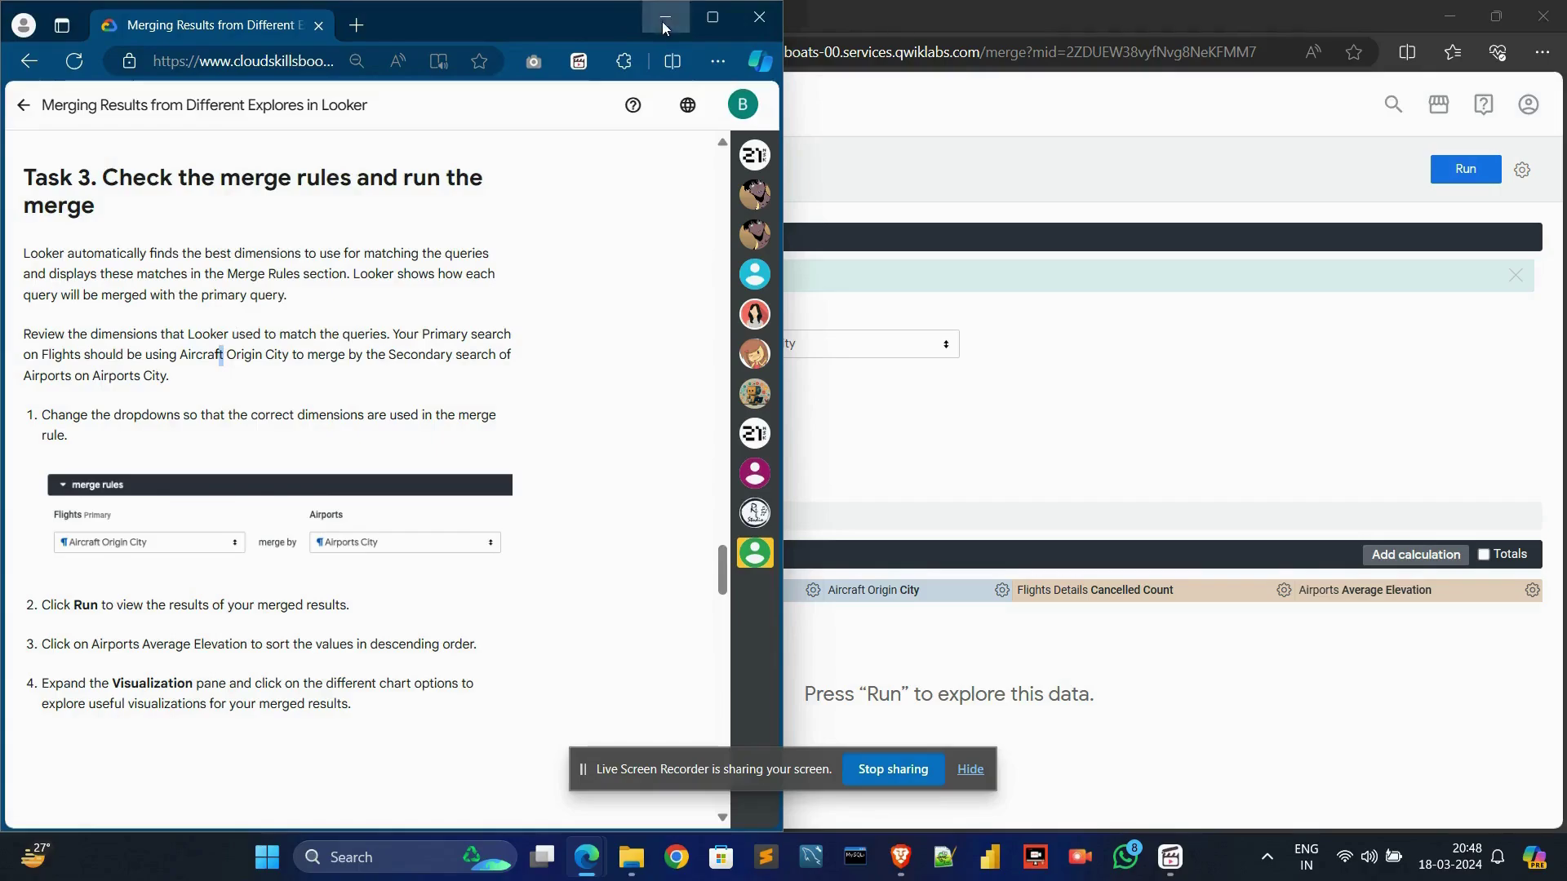
pyautogui.click(664, 20)
pyautogui.moveTo(585, 856)
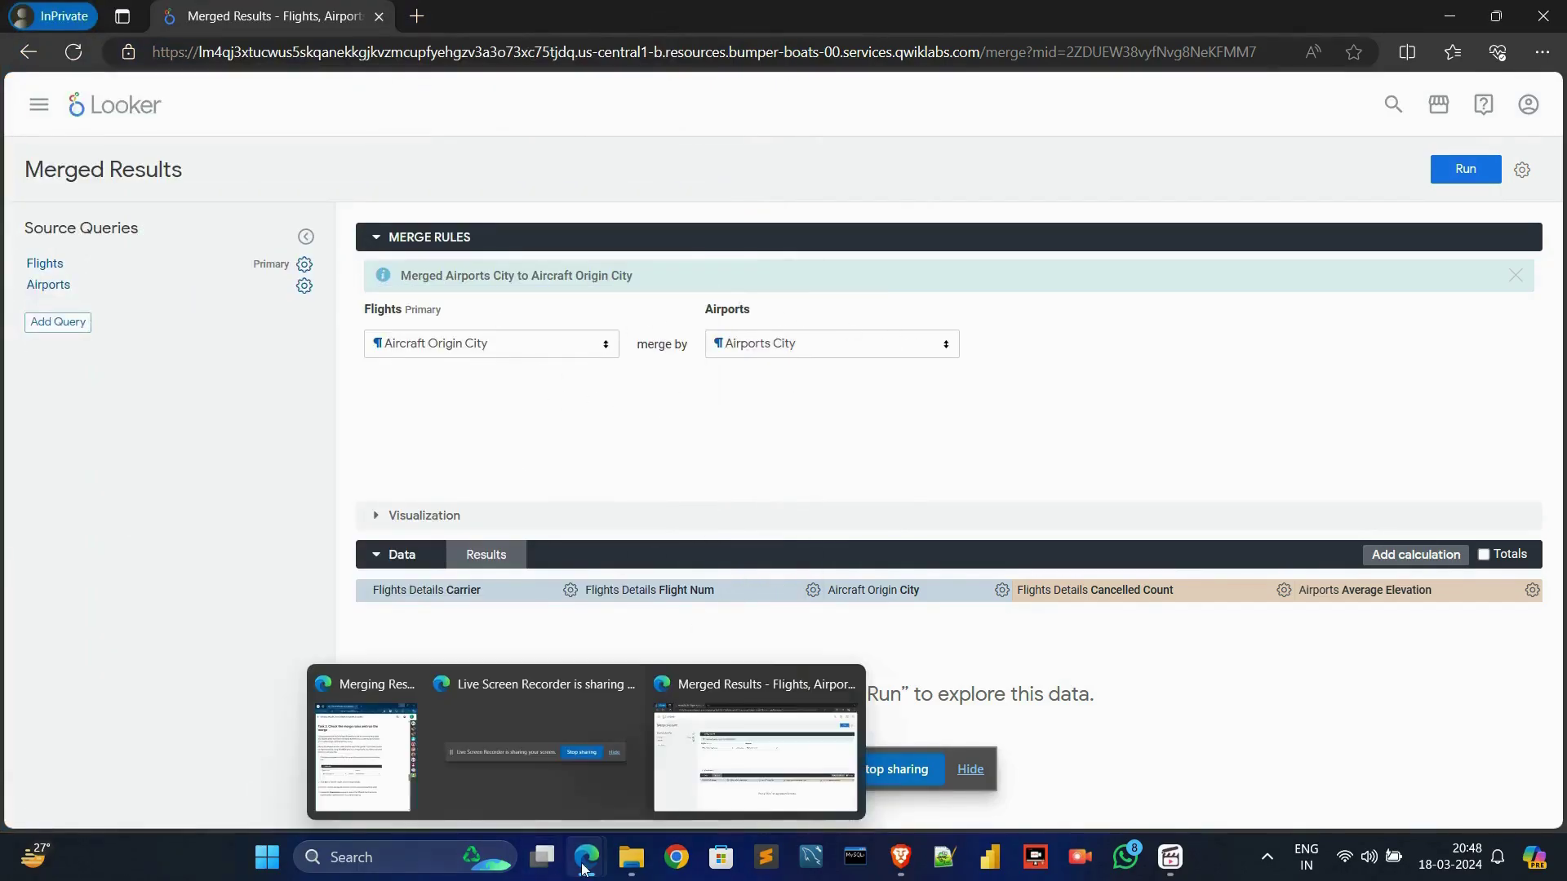
pyautogui.click(384, 762)
pyautogui.moveTo(1493, 15)
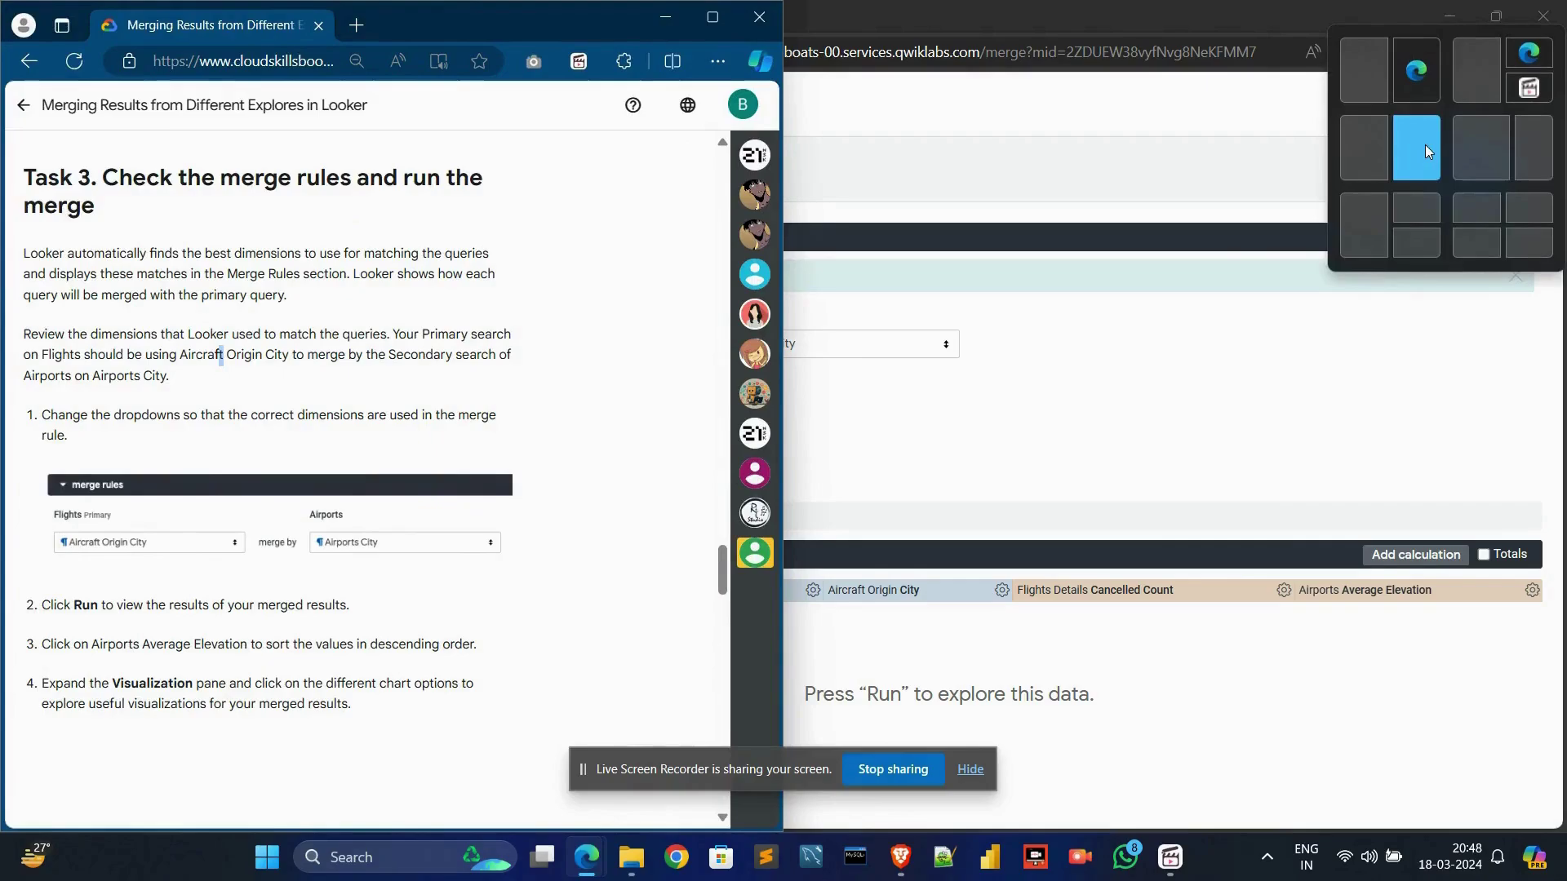
pyautogui.click(1427, 144)
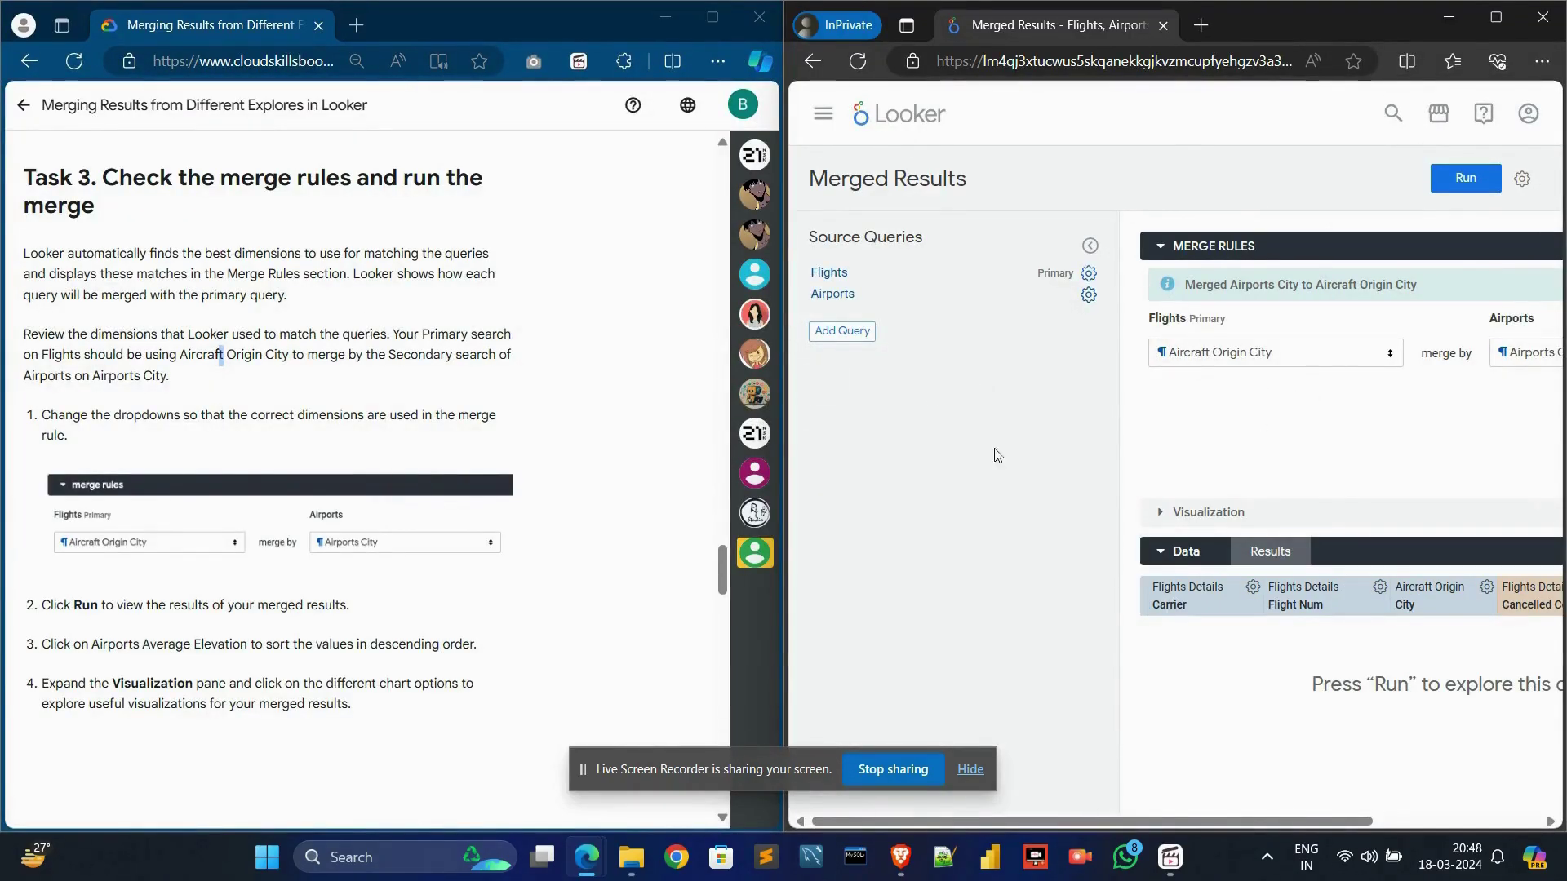
pyautogui.scroll(-1, 498, 551)
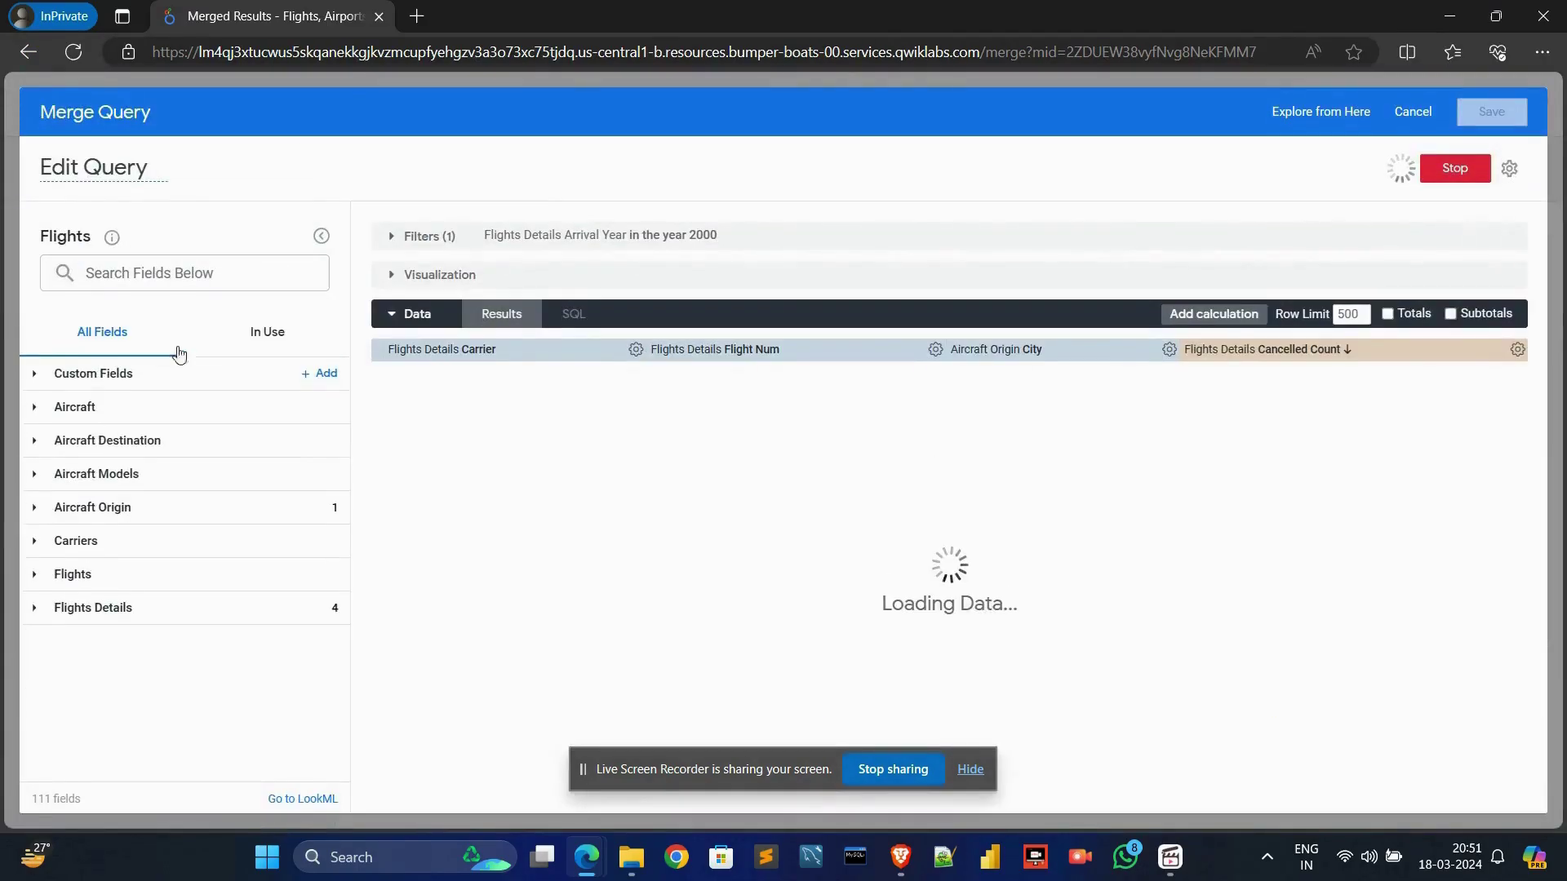
# Add the Aircraft Destination City dimension to the primary Flights query and remove it again
pyautogui.click(490, 747)
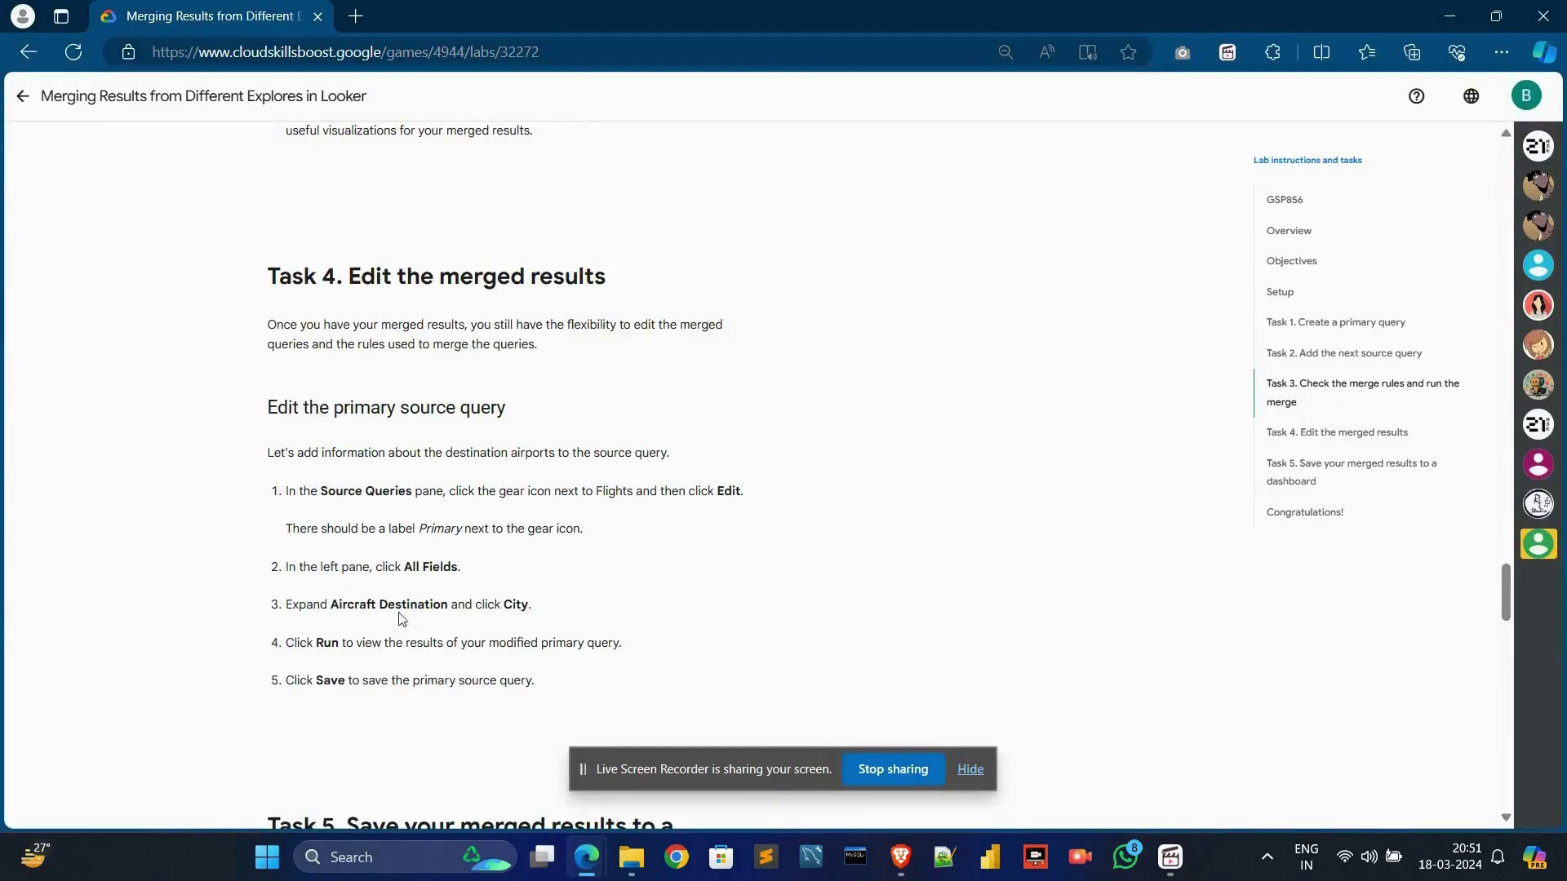
pyautogui.click(489, 747)
pyautogui.click(127, 490)
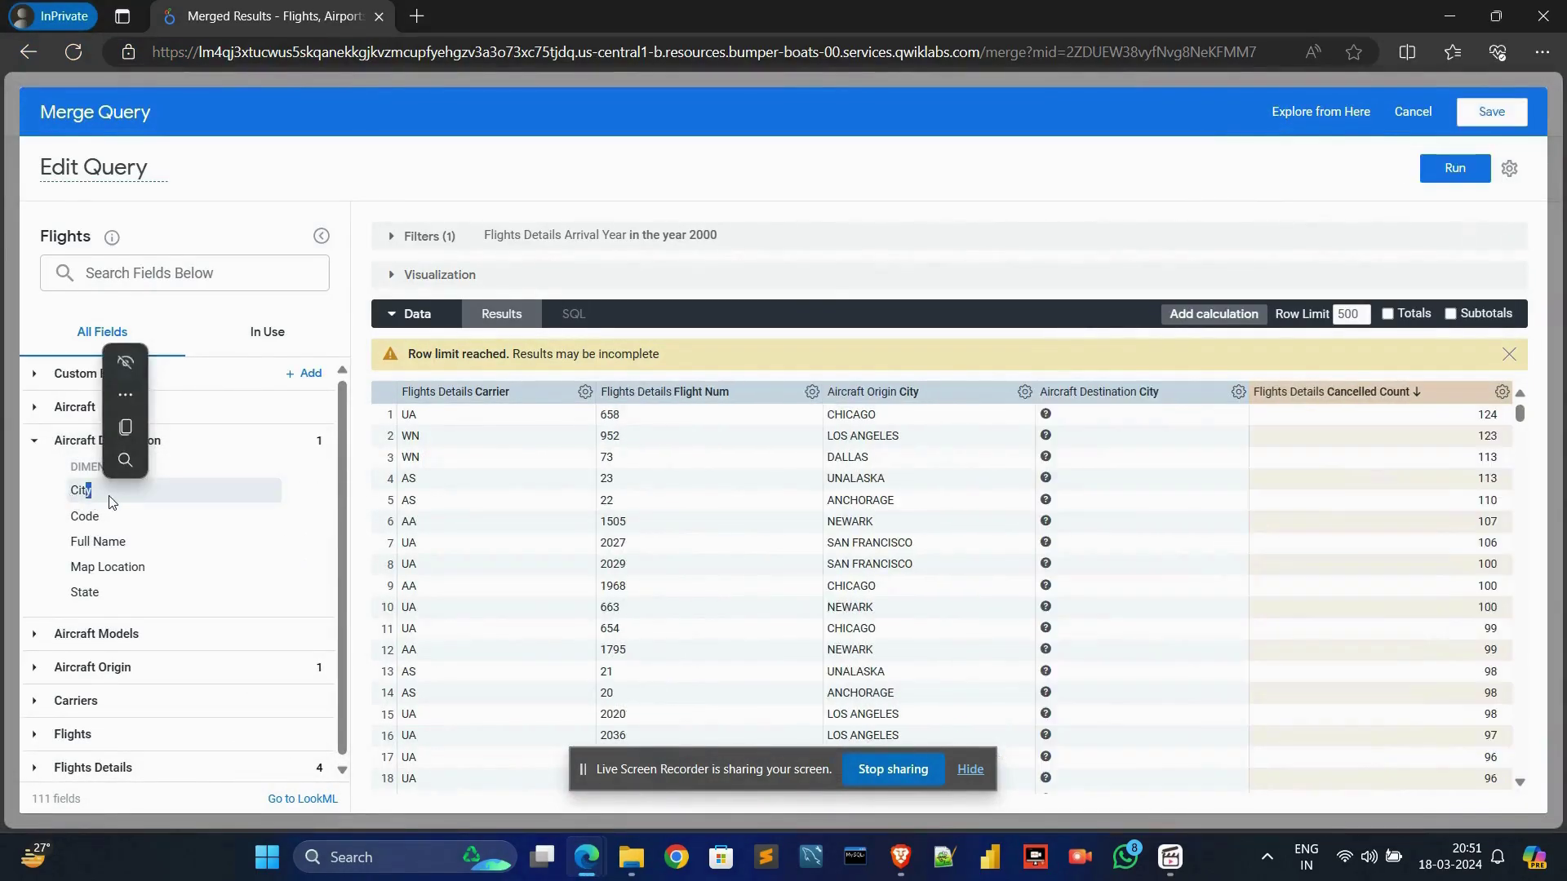
pyautogui.click(127, 494)
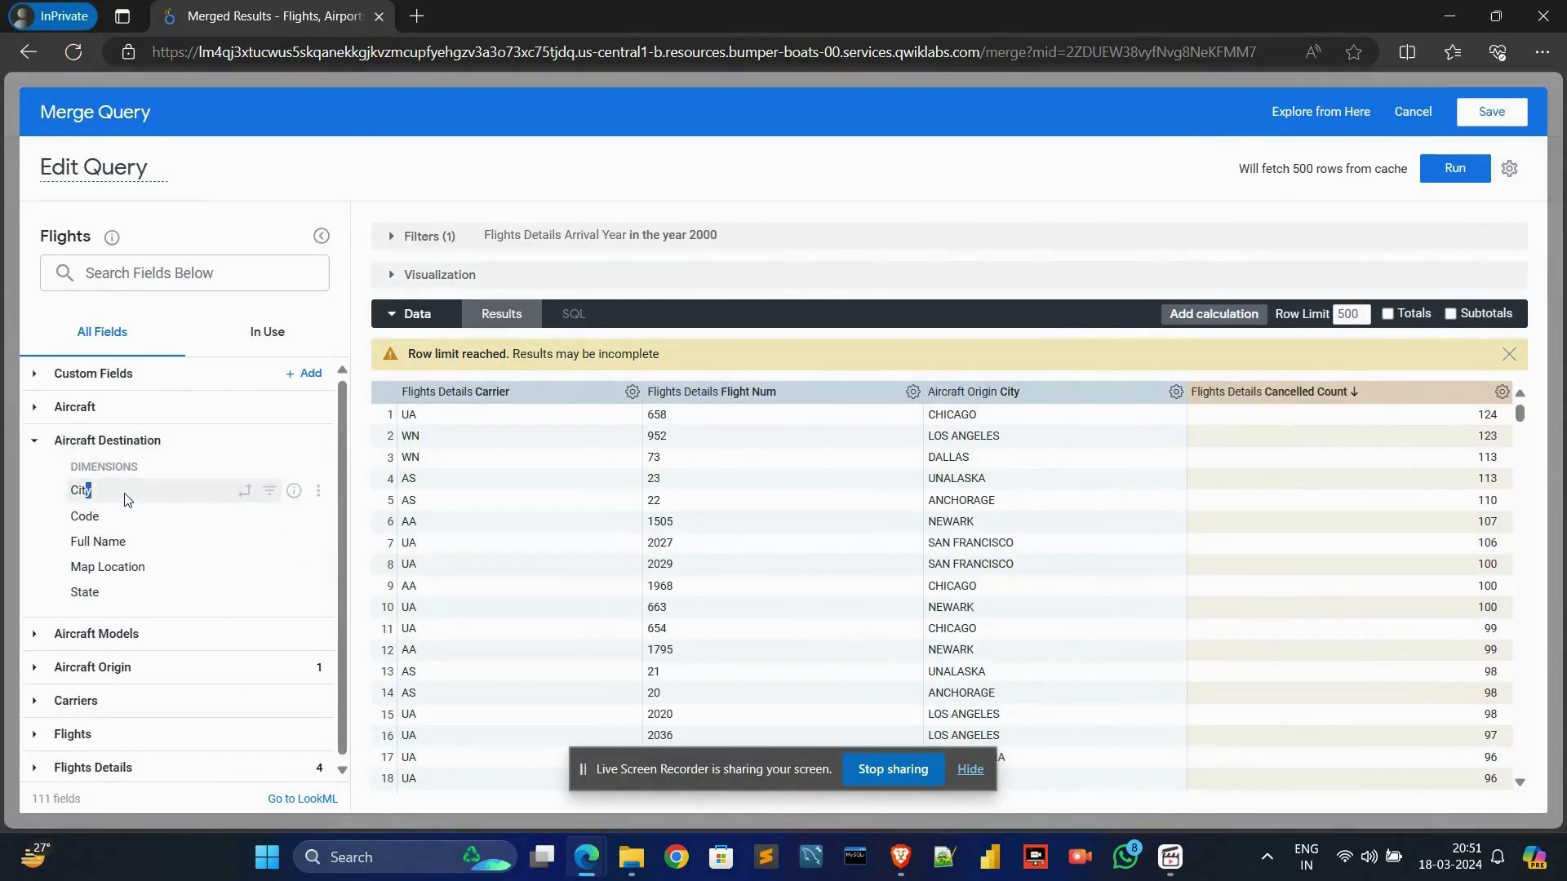
# Run the primary Flights query, check the Task 4 instructions, and save the query back to the merged results
pyautogui.click(1455, 169)
pyautogui.moveTo(585, 856)
pyautogui.click(367, 746)
pyautogui.click(812, 747)
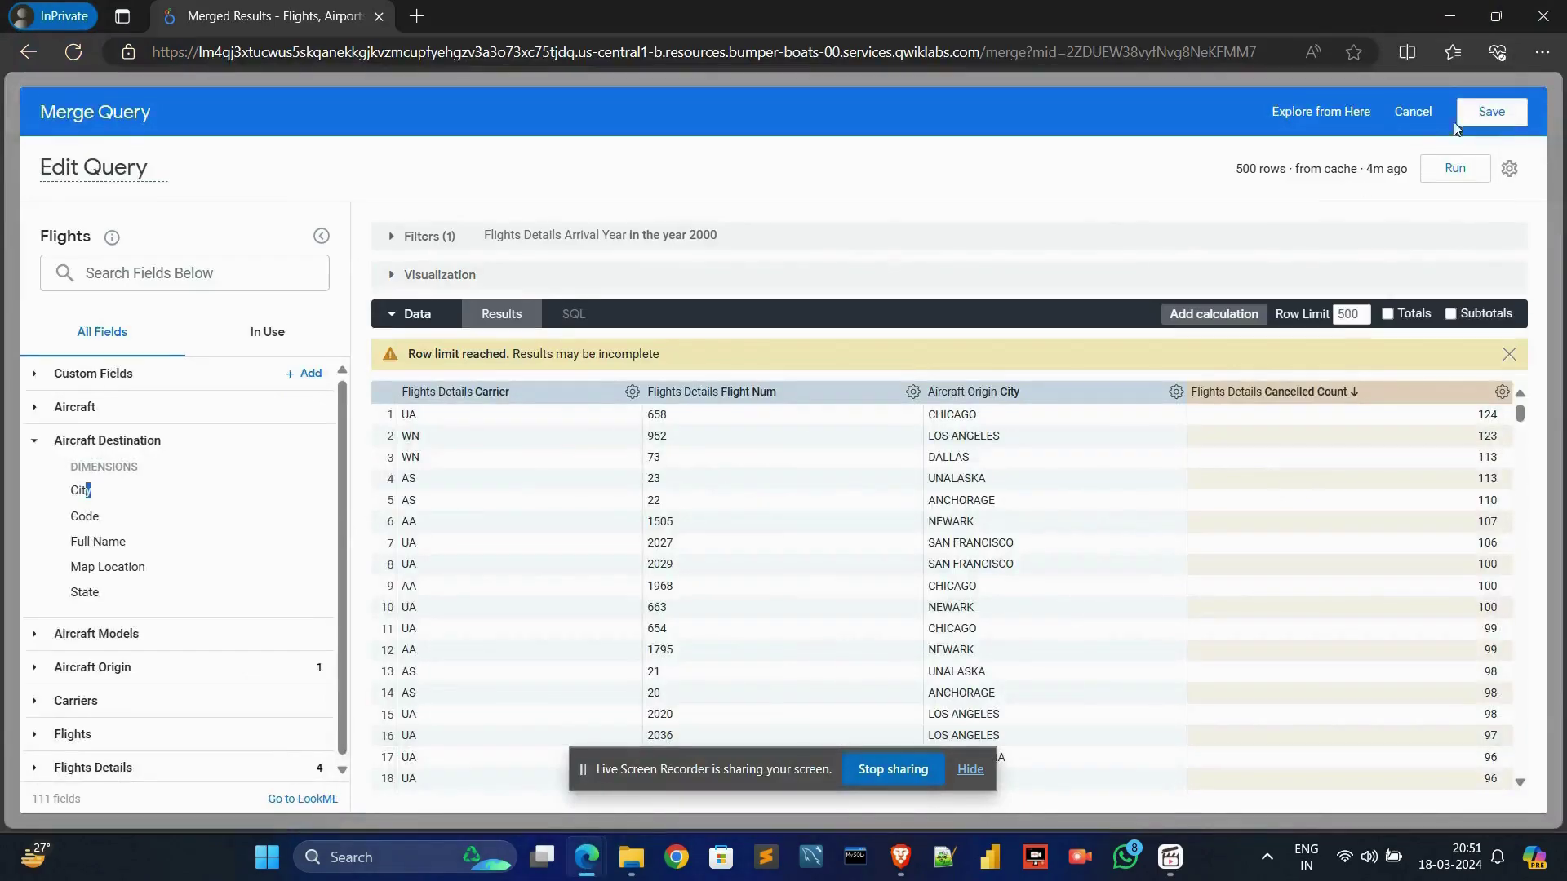
pyautogui.click(1469, 118)
# Expand the visualization of the merged results and display it as a Table, following the Task 5 instructions
pyautogui.click(1521, 169)
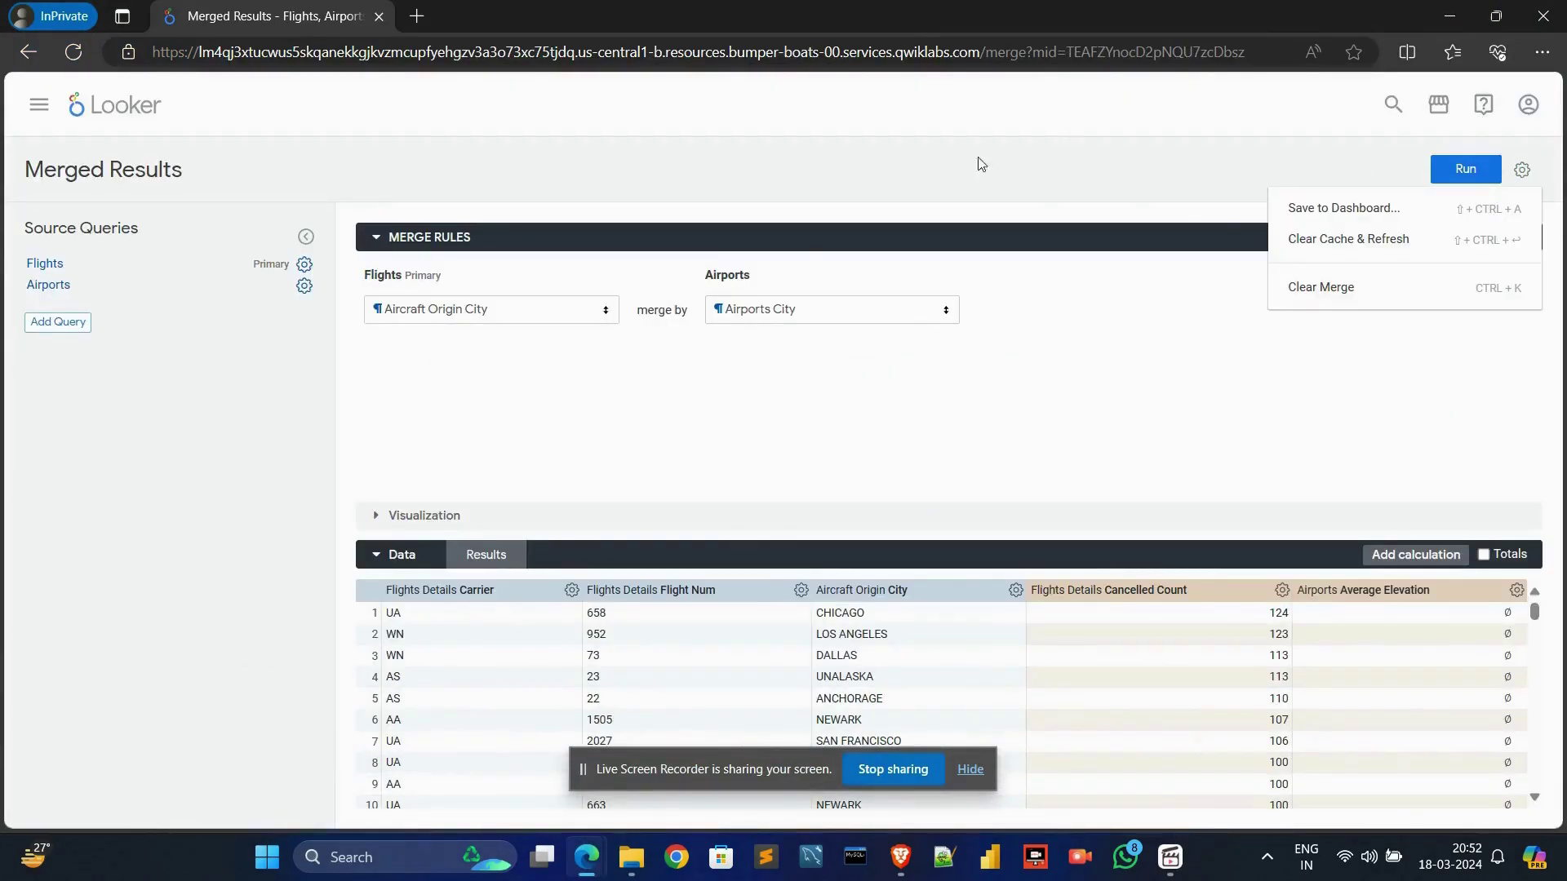
pyautogui.click(375, 517)
pyautogui.moveTo(586, 857)
pyautogui.click(367, 747)
pyautogui.click(811, 747)
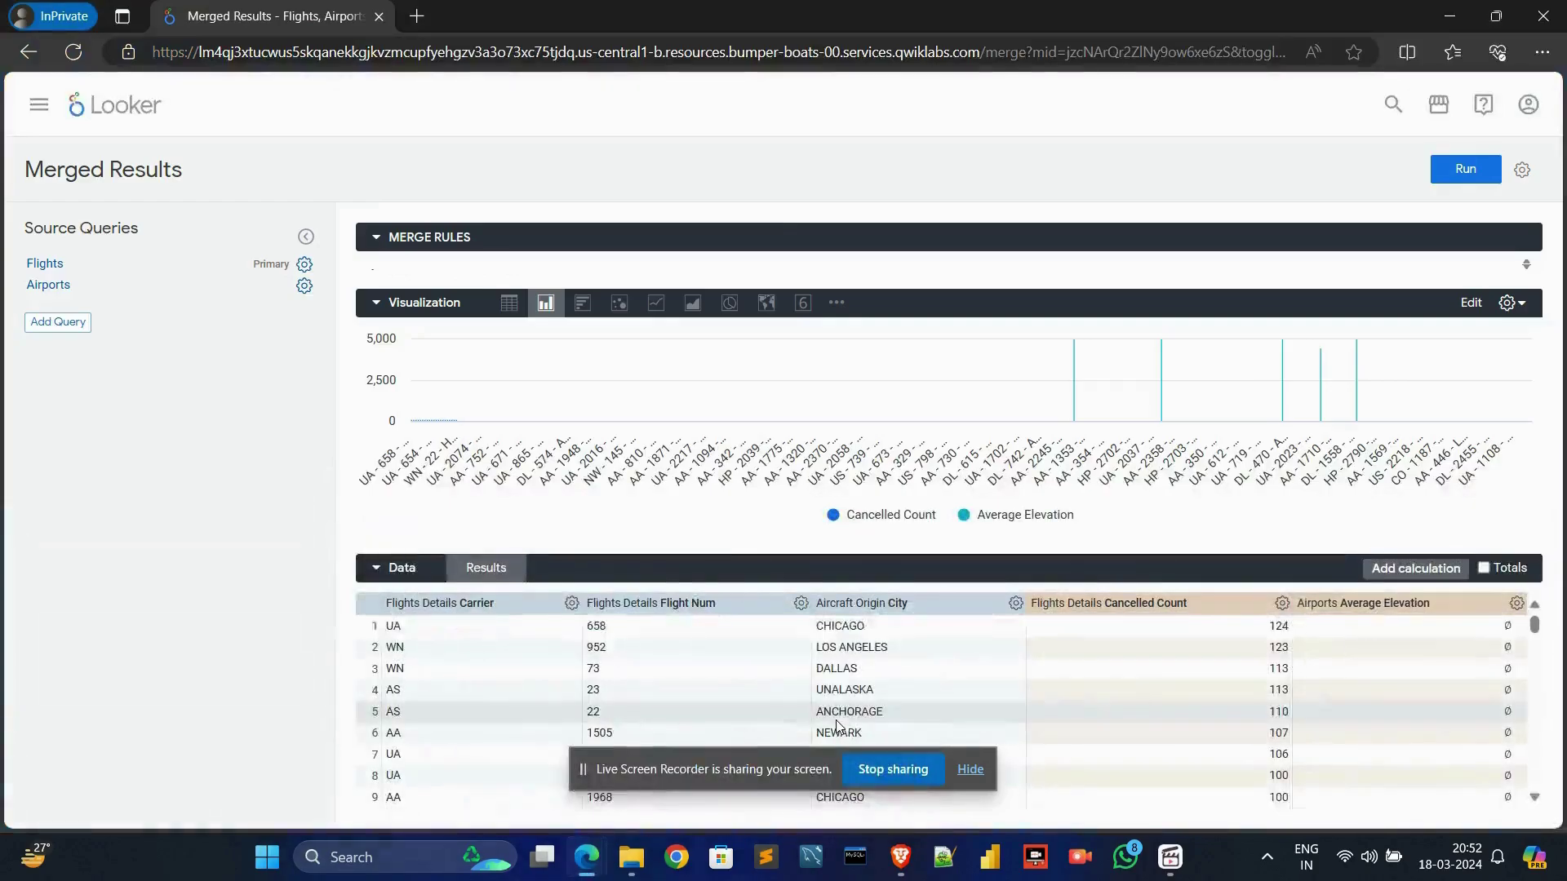
pyautogui.click(509, 302)
# Start saving the merged results to a dashboard, using the title "Flight Cancellations & Elevation" copied from the lab instructions
pyautogui.click(457, 746)
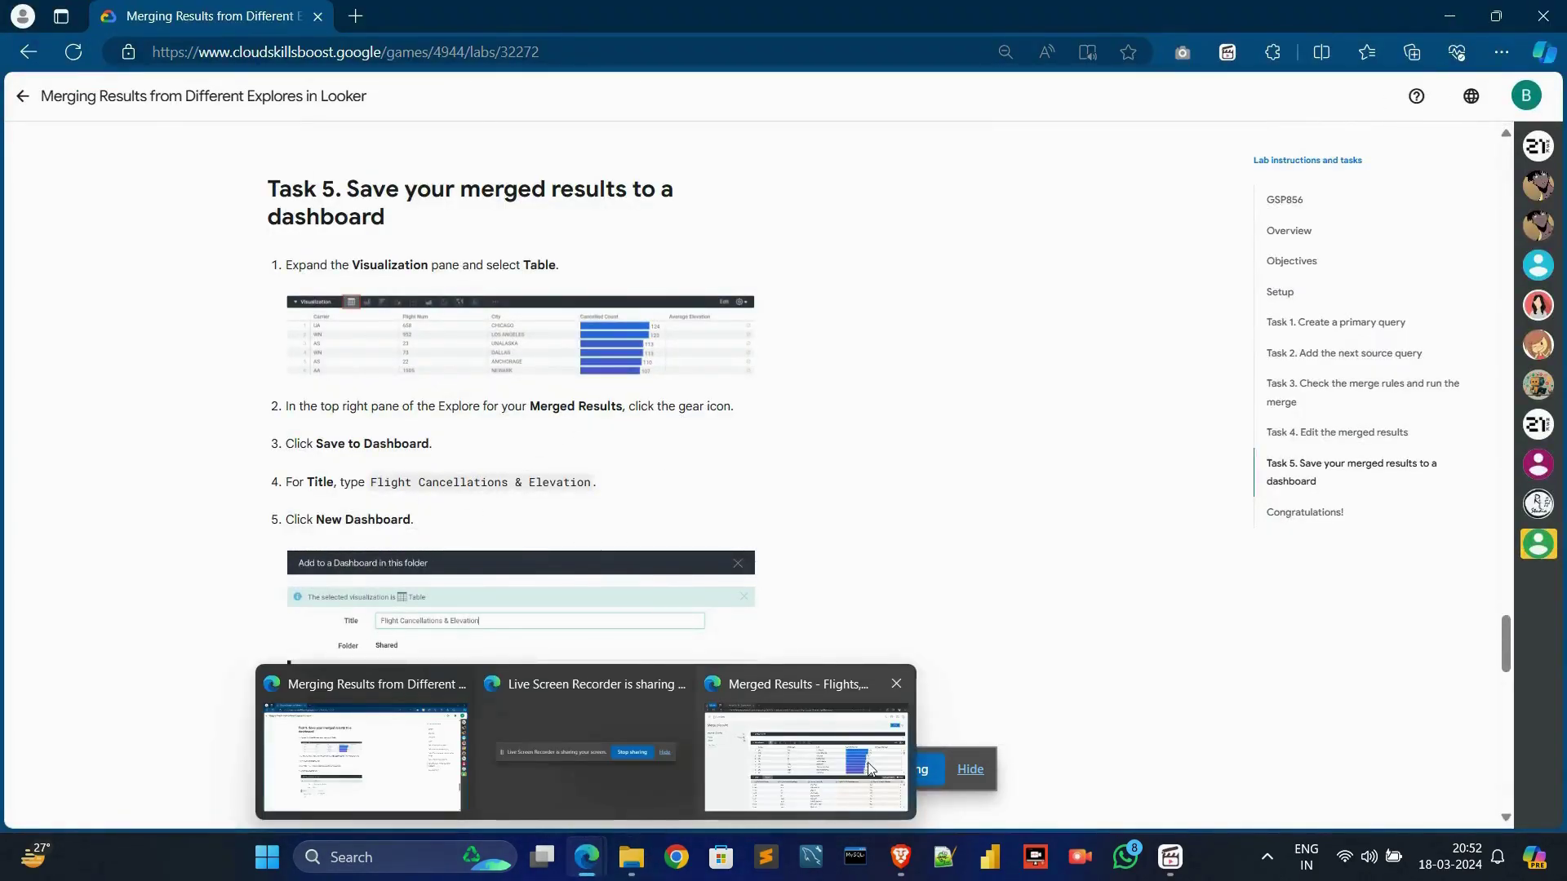
pyautogui.moveTo(373, 483); pyautogui.dragTo(593, 483)
pyautogui.hotkey('ctrl', 'c')
pyautogui.click(759, 743)
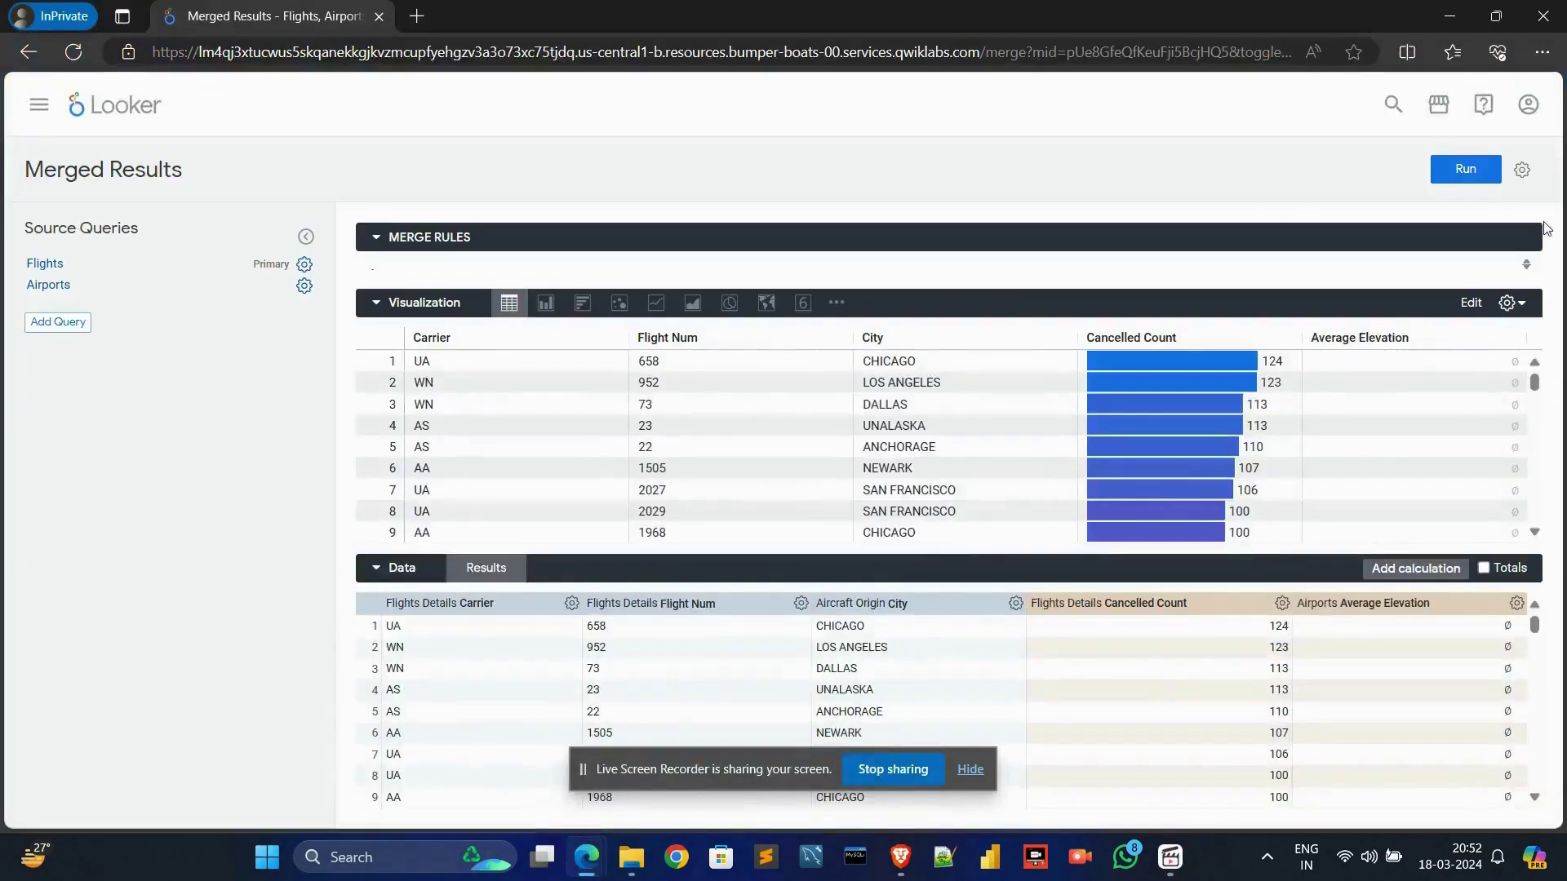
pyautogui.click(1508, 303)
pyautogui.click(1366, 212)
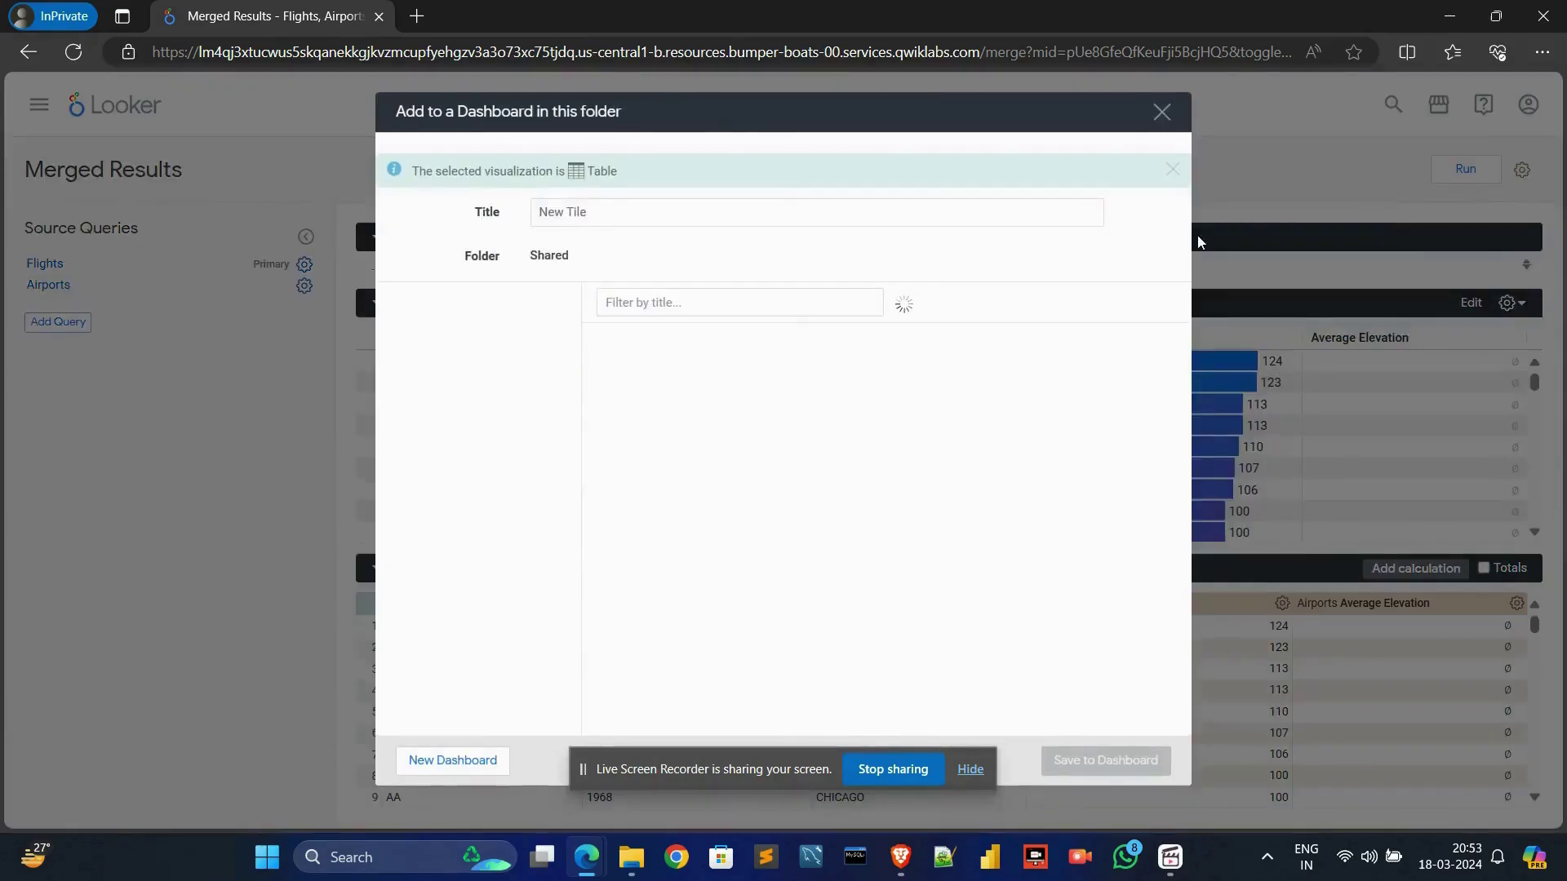
pyautogui.click(624, 208)
pyautogui.hotkey('ctrl', 'v')
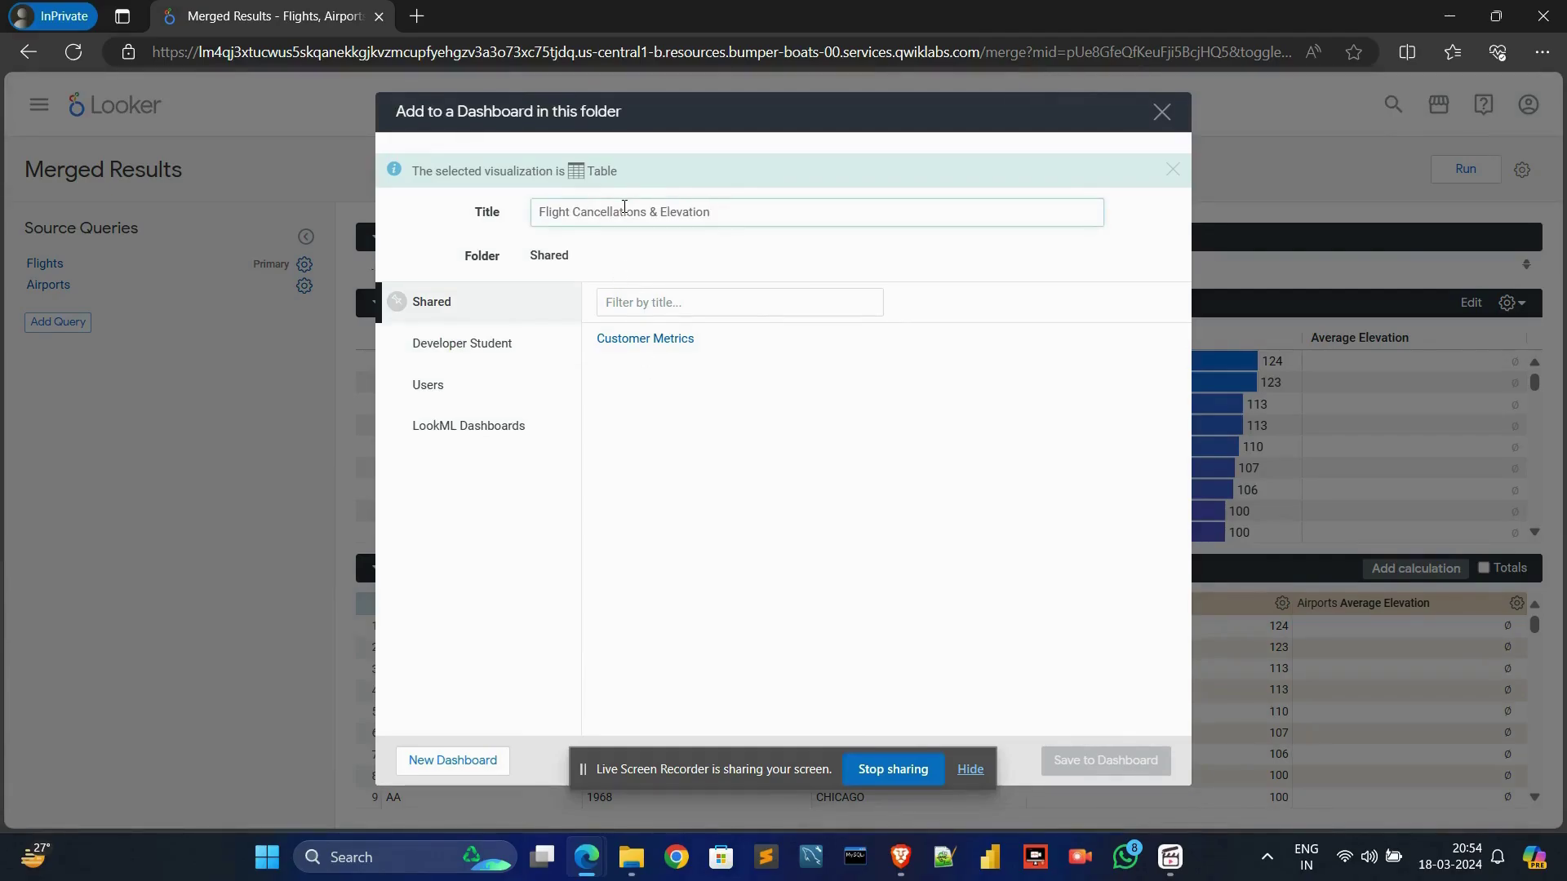
# Create a new dashboard named "Airport Data" in the Shared folder, using the name from the lab instructions
pyautogui.hotkey('alt', 'Tab')
pyautogui.moveTo(456, 448); pyautogui.dragTo(541, 448)
pyautogui.hotkey('ctrl', 'c')
pyautogui.hotkey('alt', 'Tab')
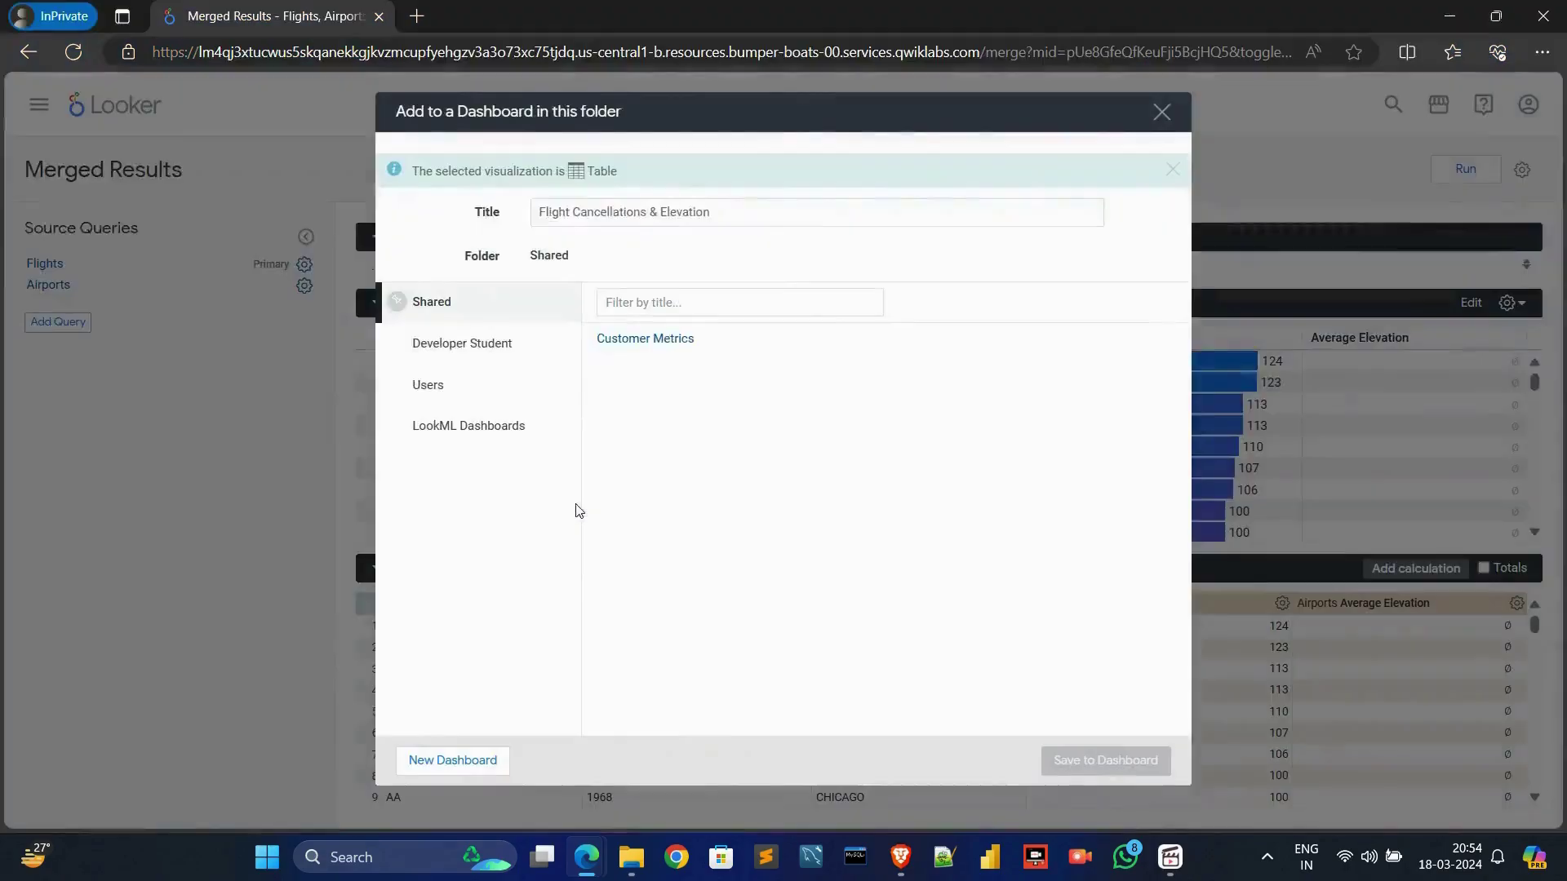
pyautogui.click(461, 763)
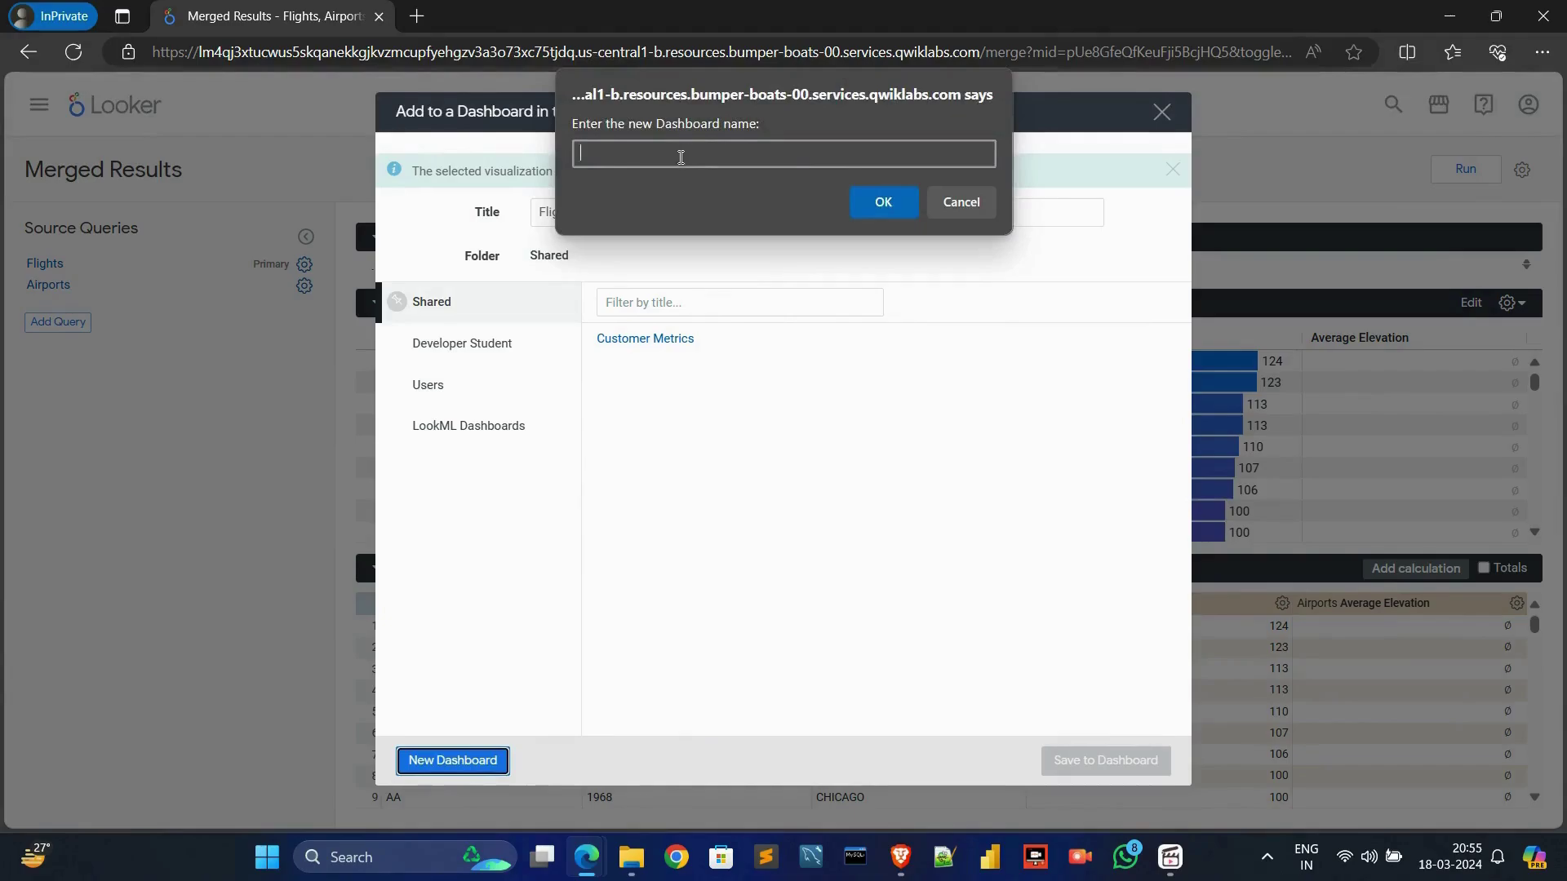
pyautogui.click(851, 202)
# Consult the lab instructions and save the "Flight Cancellations & Elevation" tile to the Airport Data dashboard
pyautogui.moveTo(586, 856)
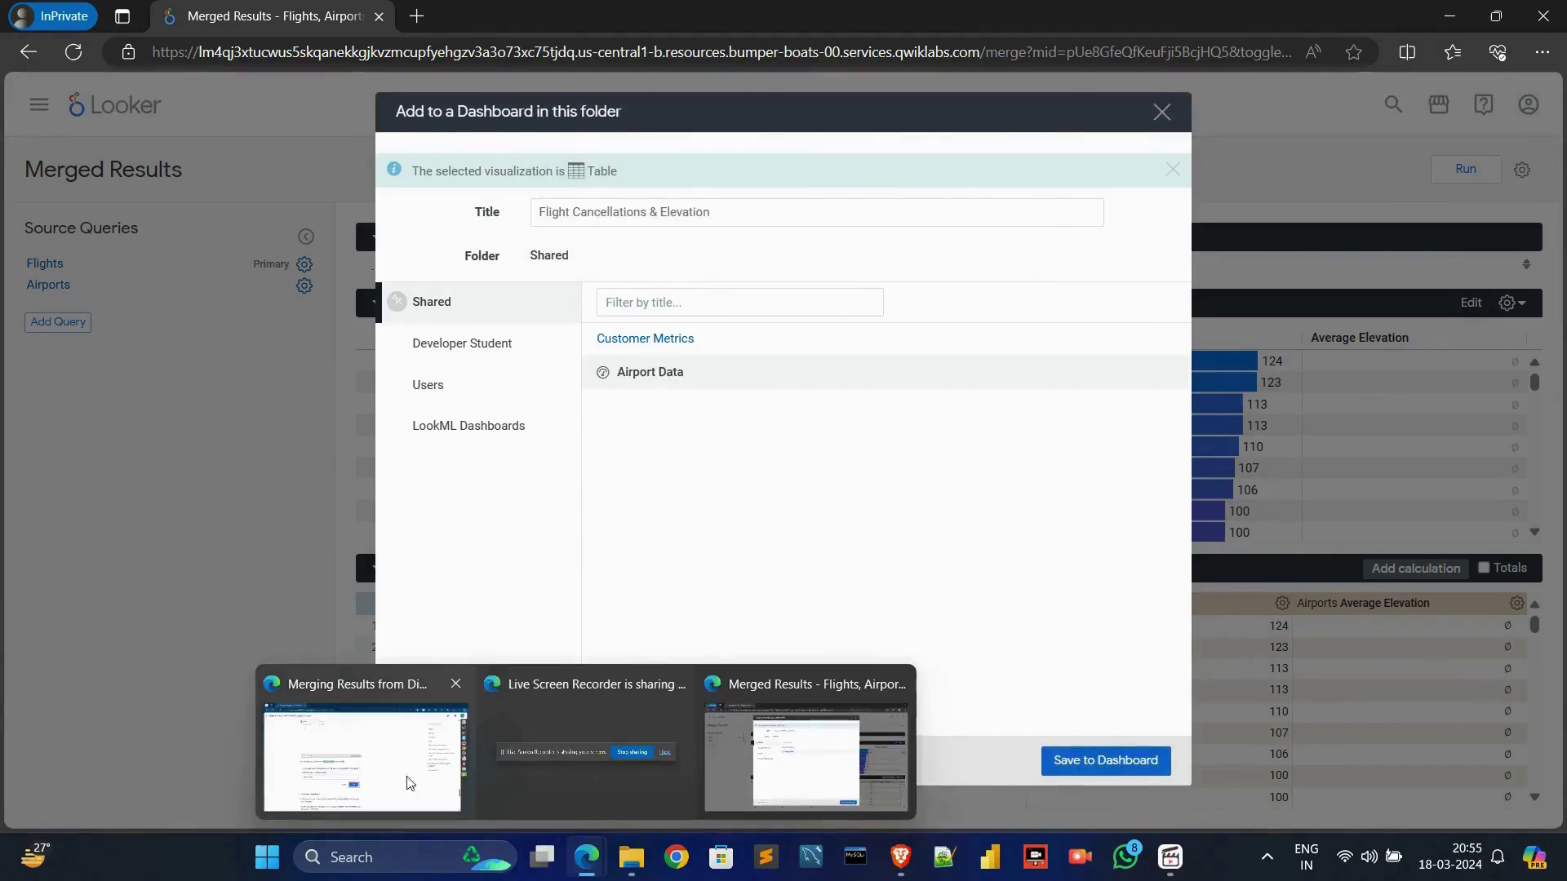
pyautogui.click(359, 751)
pyautogui.scroll(-3, 653, 677)
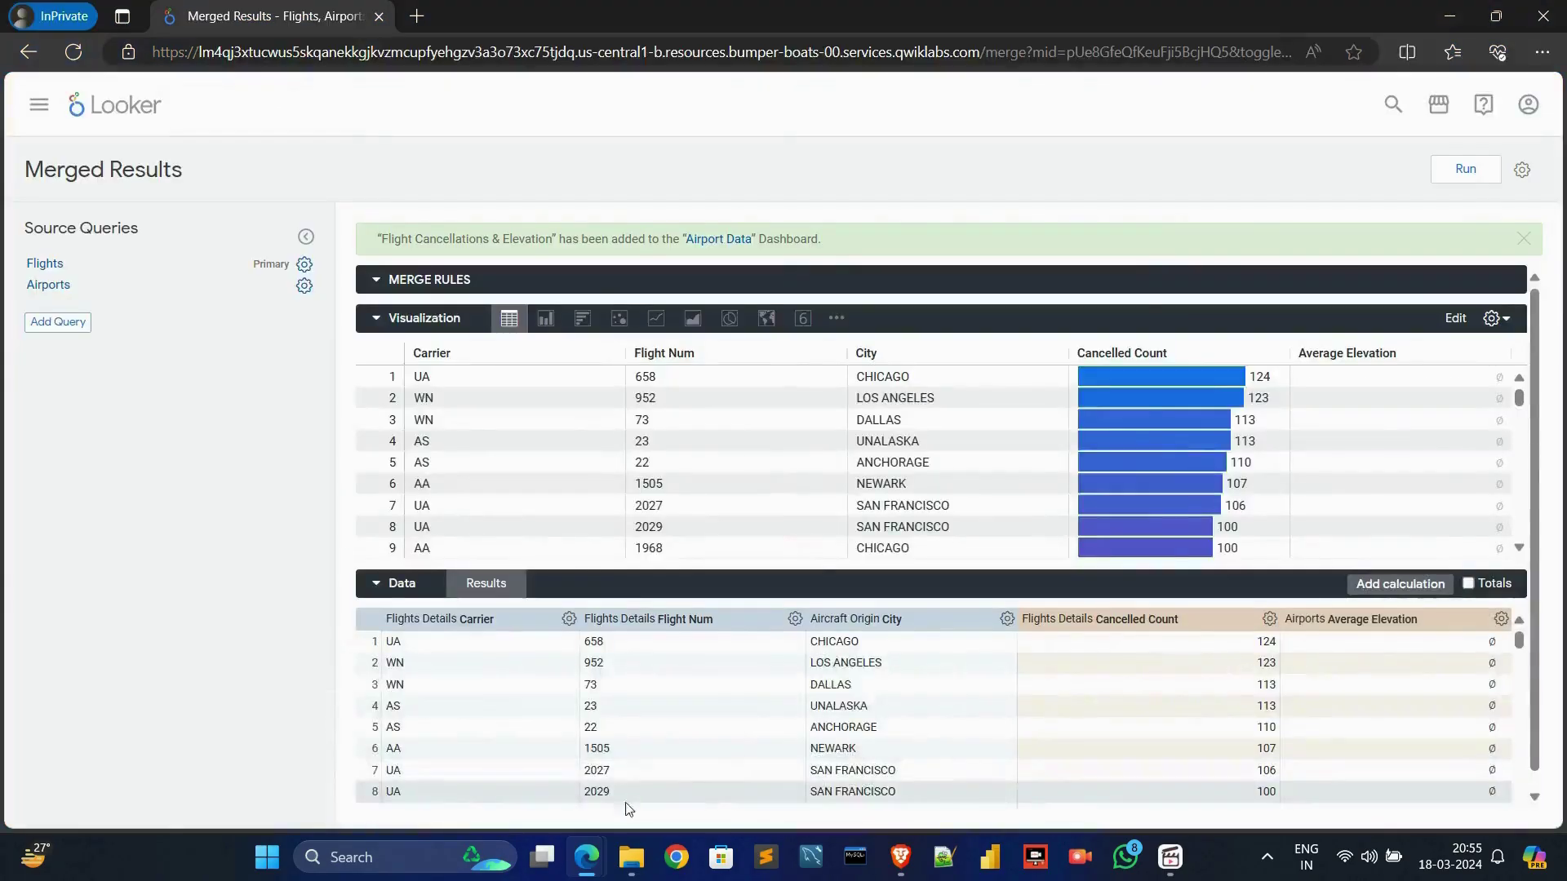
# Check the lab progress for the objective "Create Dashboard along with the Merged Results" and review the end of the lab page
pyautogui.scroll(-6, 558, 623)
pyautogui.click(426, 436)
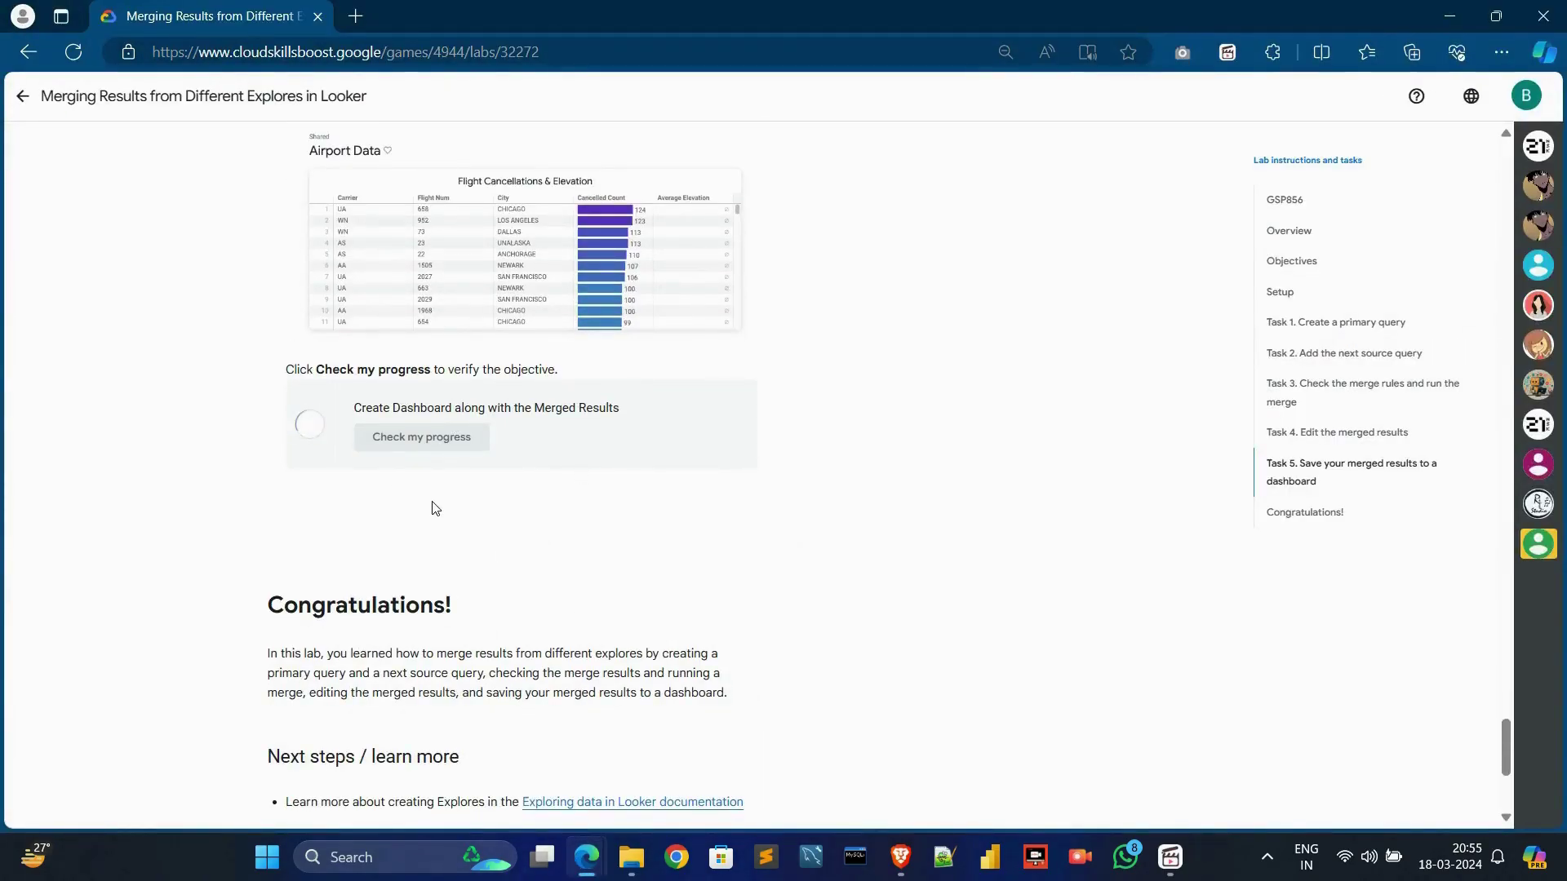
pyautogui.scroll(6, 857, 517)
pyautogui.scroll(-7, 740, 535)
pyautogui.moveTo(272, 526); pyautogui.dragTo(454, 526)
pyautogui.scroll(2, 444, 506)
# Return to the start of the lab page and end the lab session
pyautogui.click(1285, 200)
pyautogui.click(63, 160)
pyautogui.click(931, 598)
pyautogui.click(881, 519)
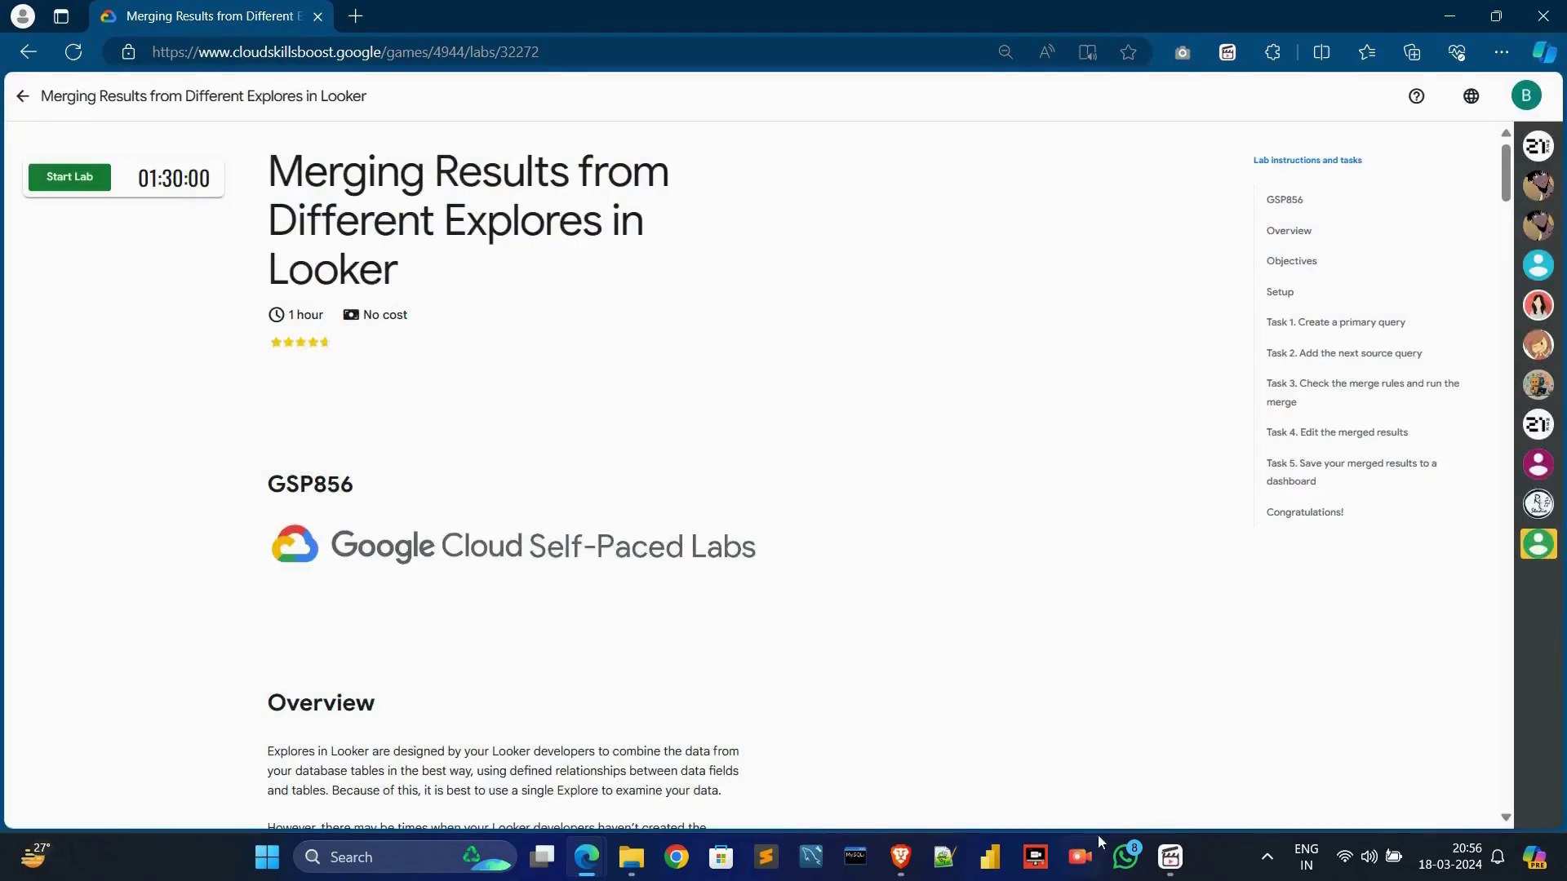